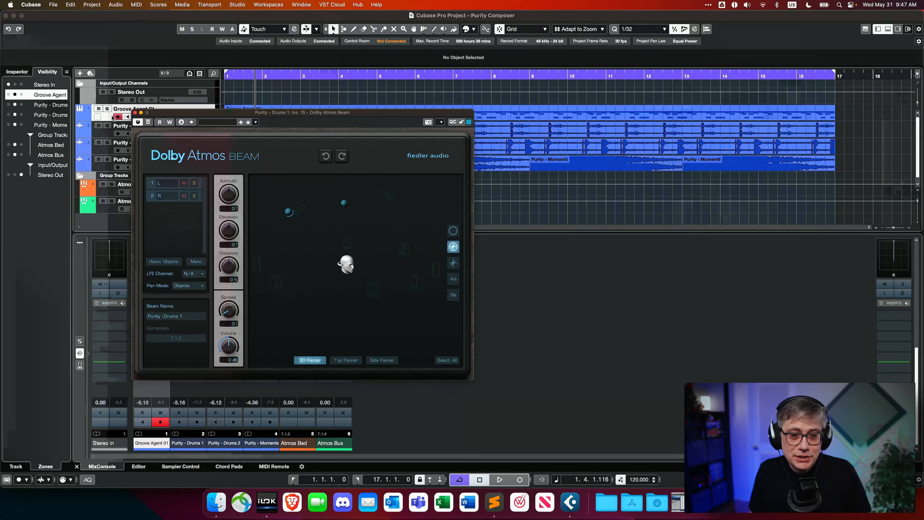
- Close the Dolby Atmos Beam window and compare the mixer channels' faders with their insert slots
click(136, 112)
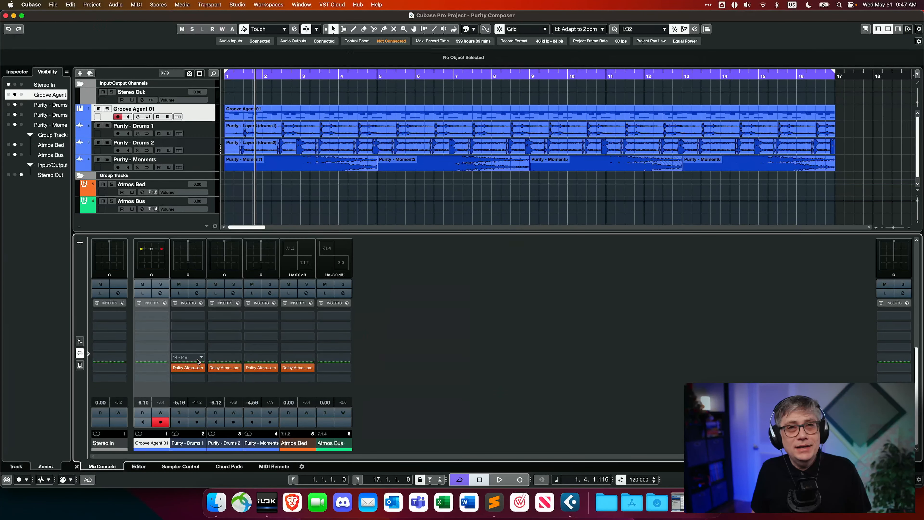
drag(198, 360, 184, 328)
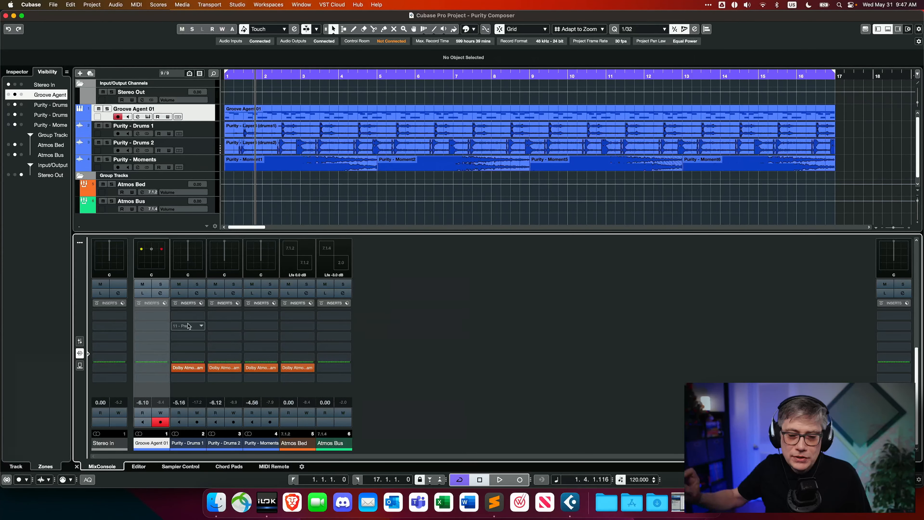
click(80, 342)
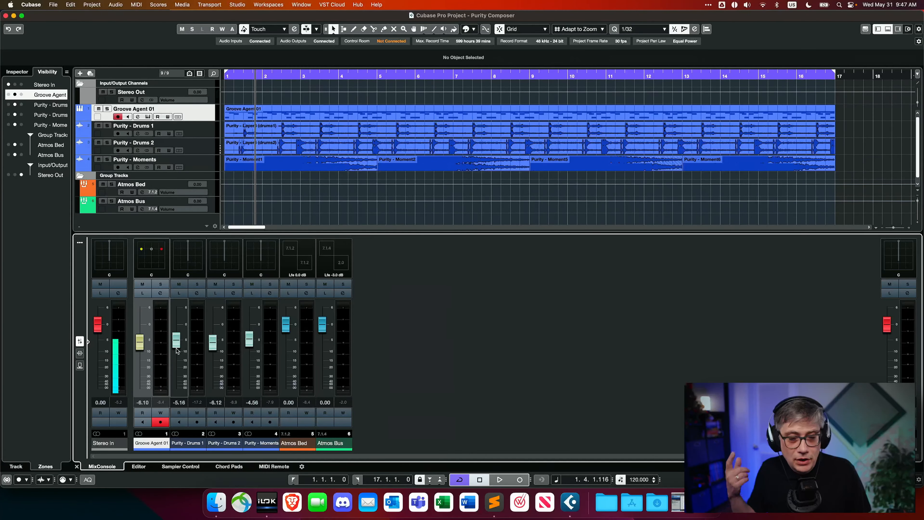
click(80, 353)
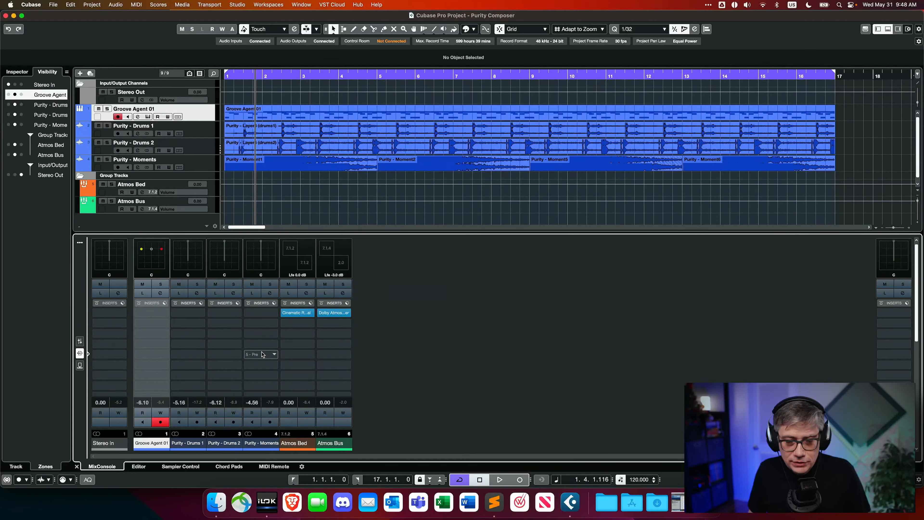
scroll(291, 358, down, 3)
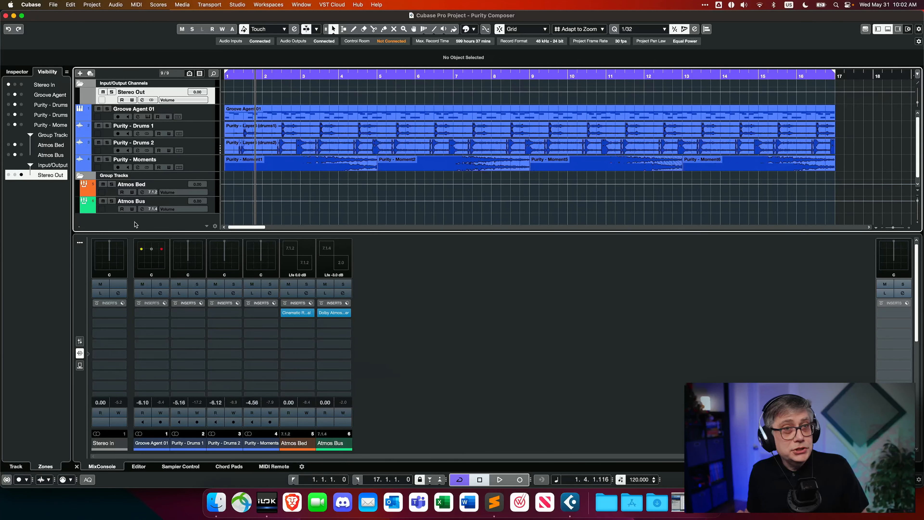
- Add one stereo audio track named Test, with its output set to Stereo Out
right_click(135, 225)
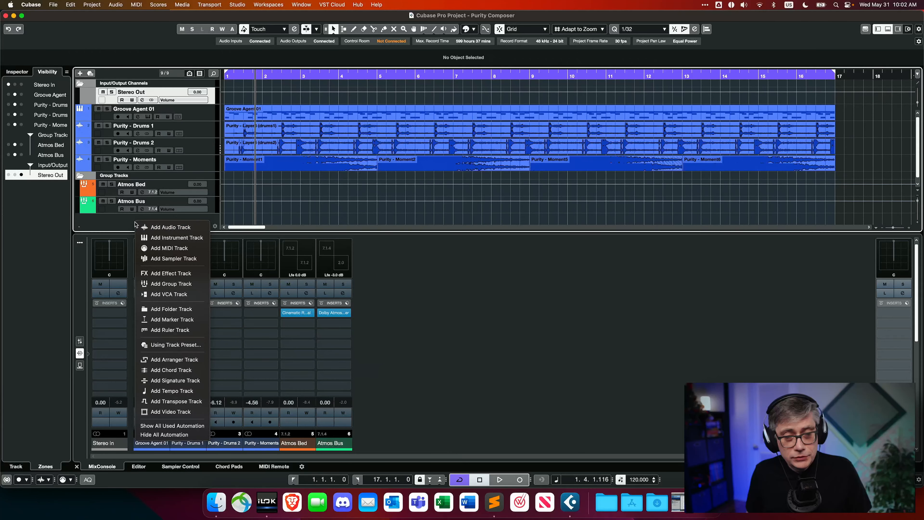
click(155, 228)
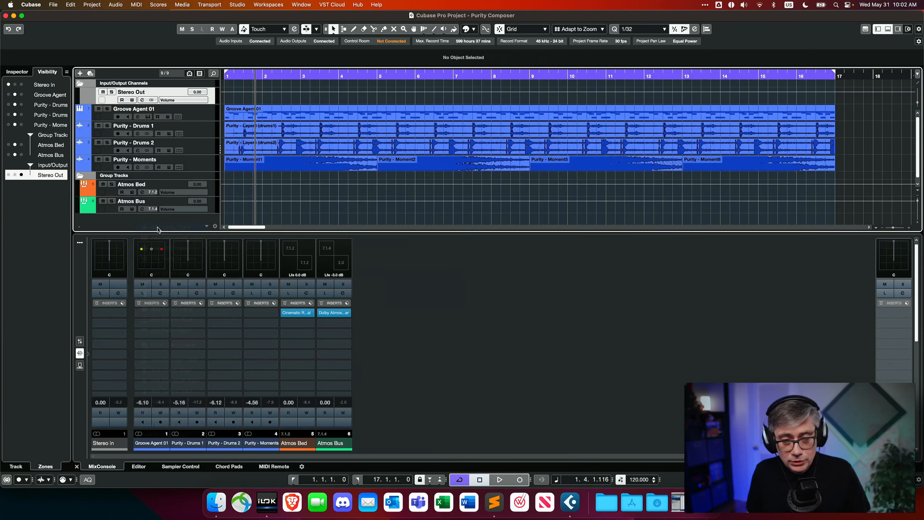
text(Test)
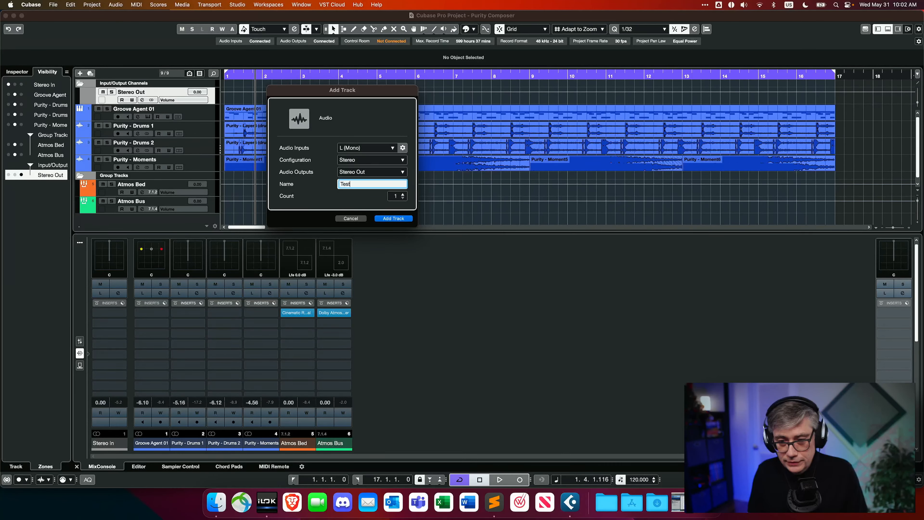
click(394, 220)
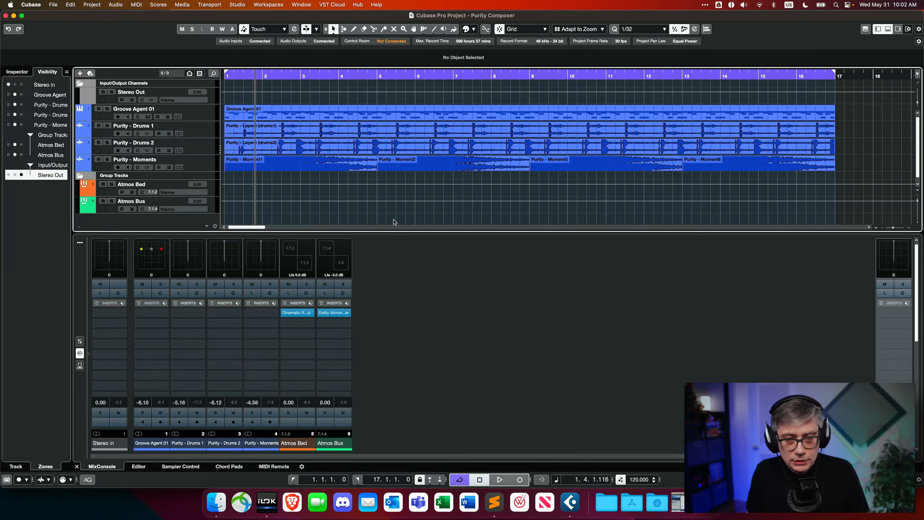
drag(84, 221, 92, 177)
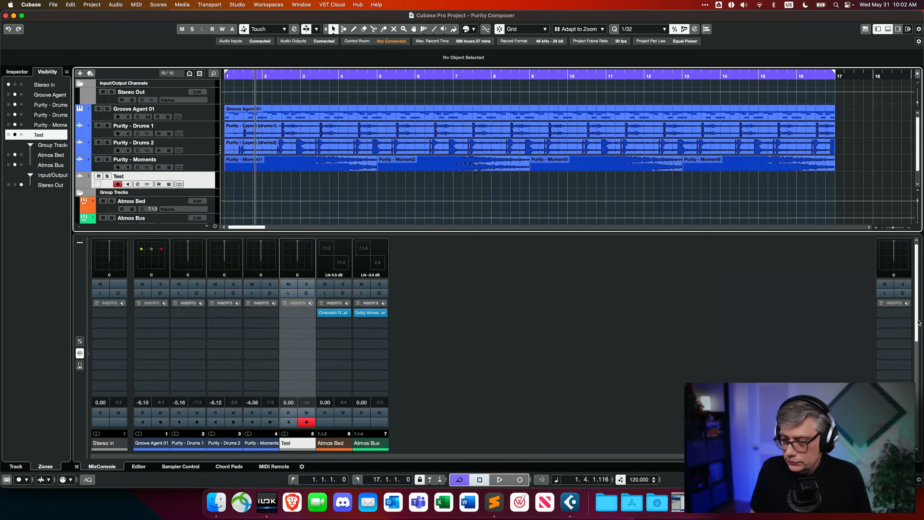
- Load the Dolby Atmos Beam plug-in into post-fader insert slot 15 of the Test channel
drag(916, 321, 917, 424)
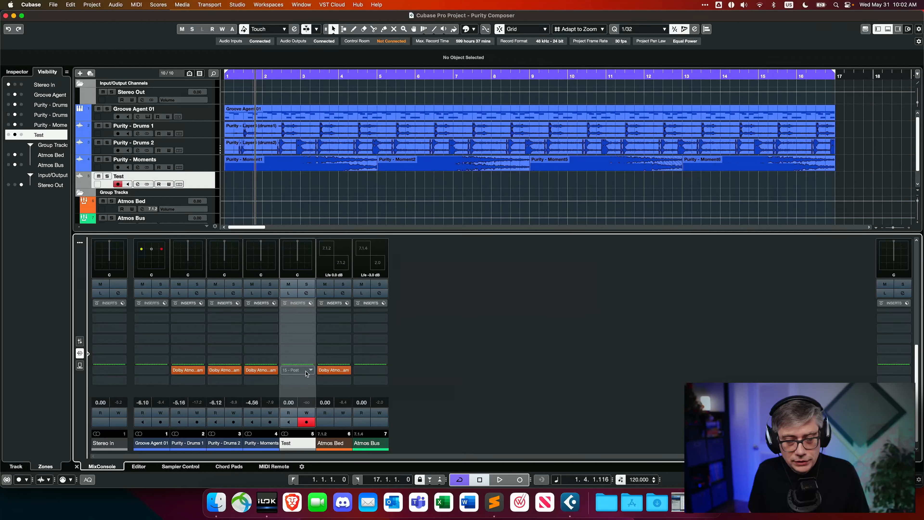
click(310, 372)
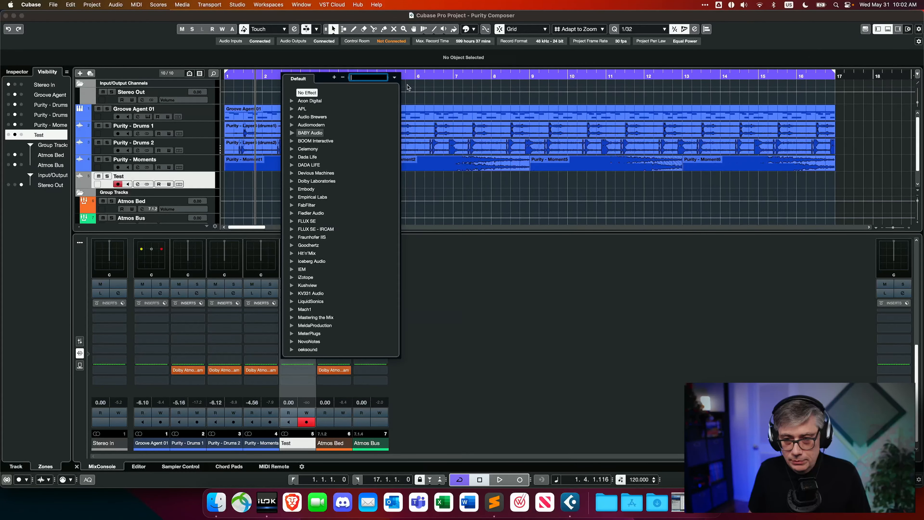
text(beam)
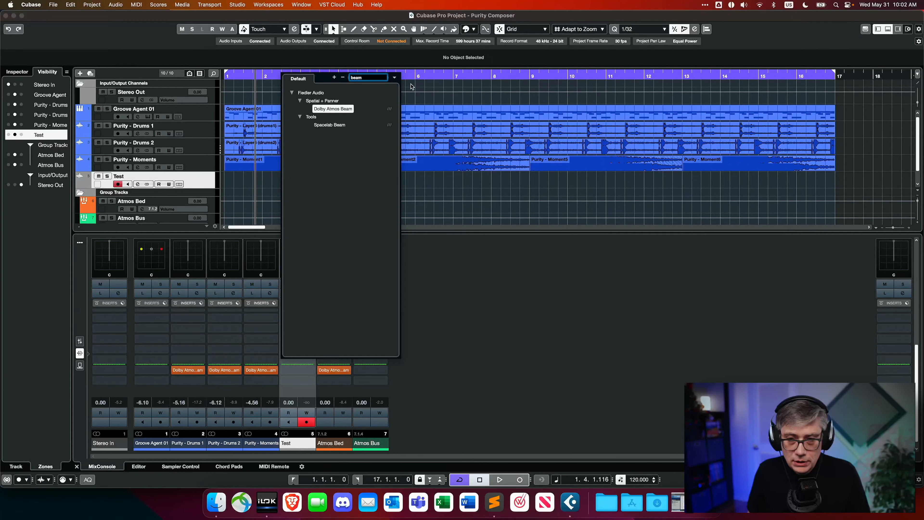
click(331, 109)
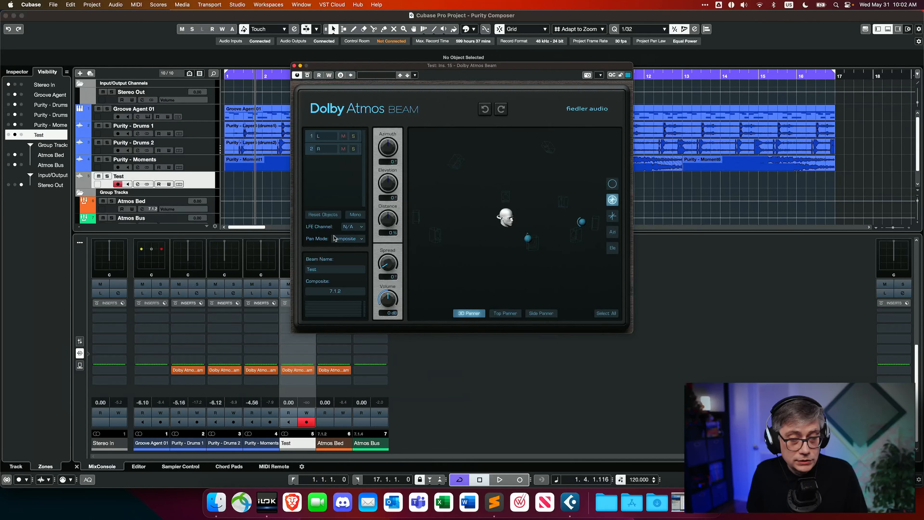
- Set the Test channel's Beam pan mode to Objects and close the plug-in window
click(357, 241)
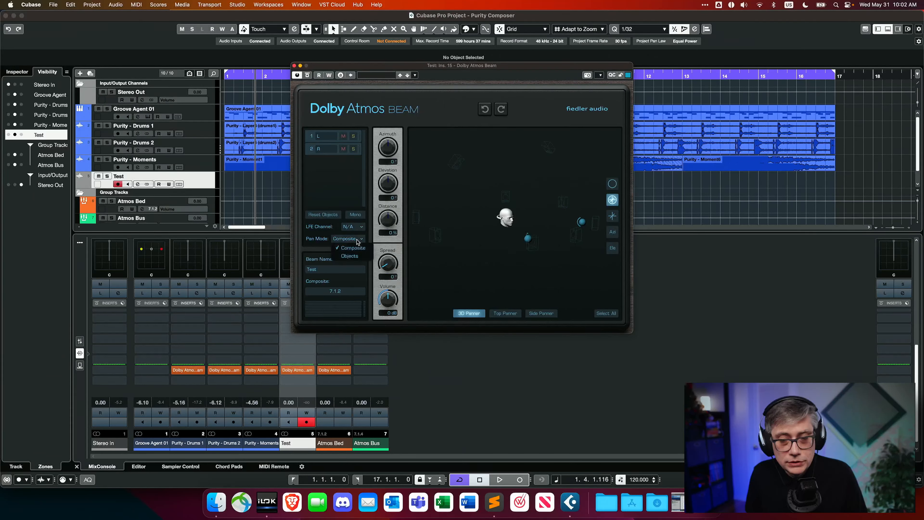
click(355, 257)
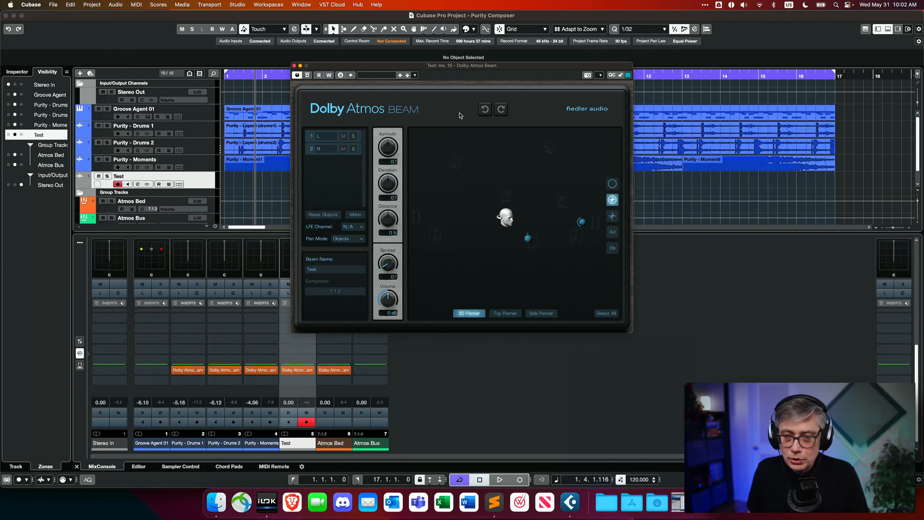
click(295, 66)
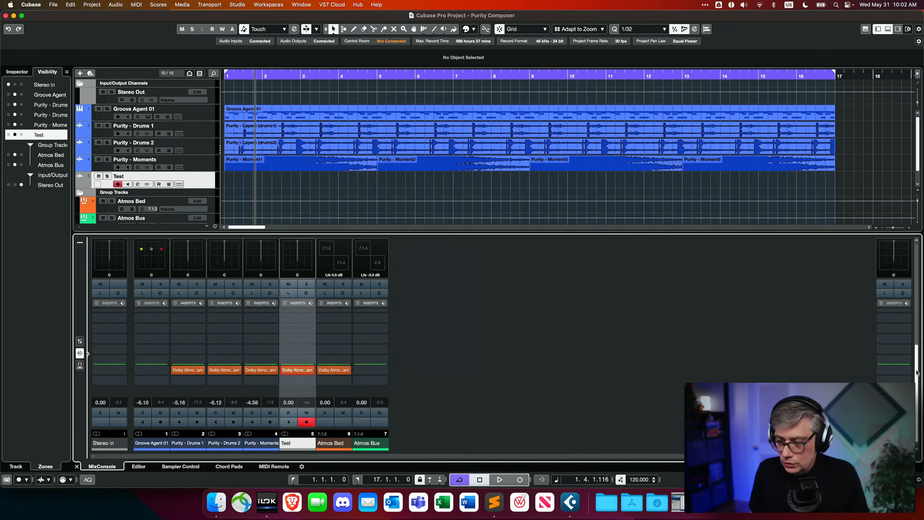
- Open Dolby Atmos Composer on the Atmos Bus channel and play the project briefly to check its connections and input channels
drag(917, 372, 908, 238)
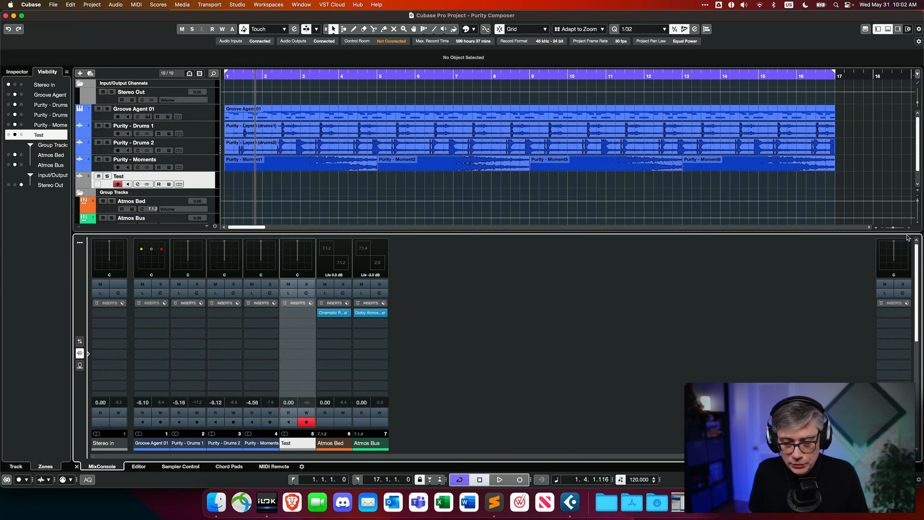
click(375, 313)
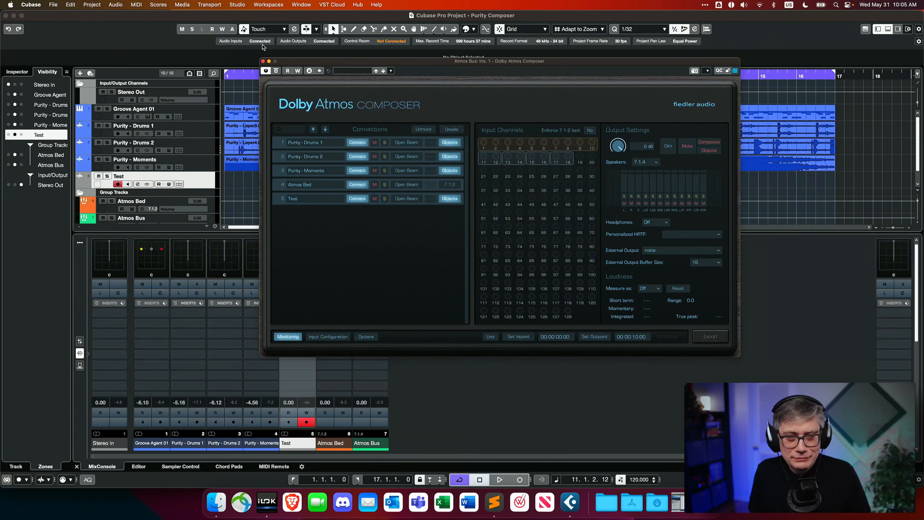
key(space)
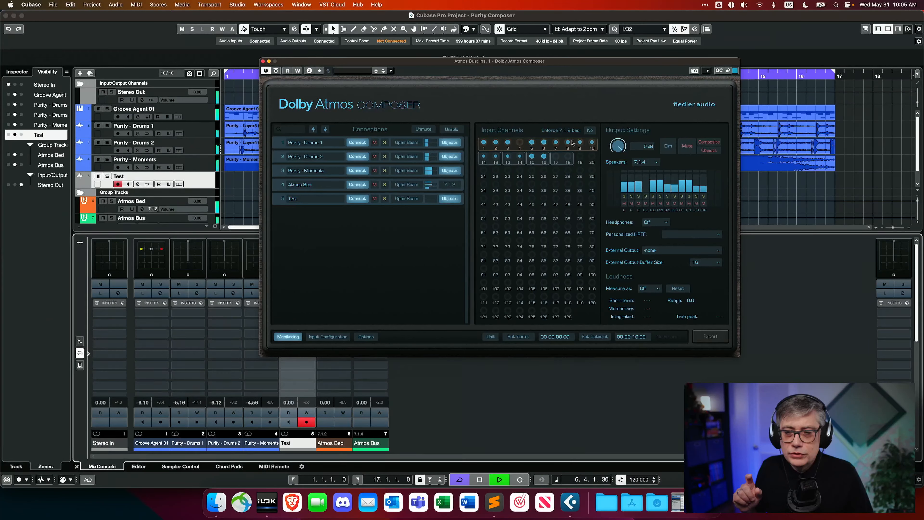
key(space)
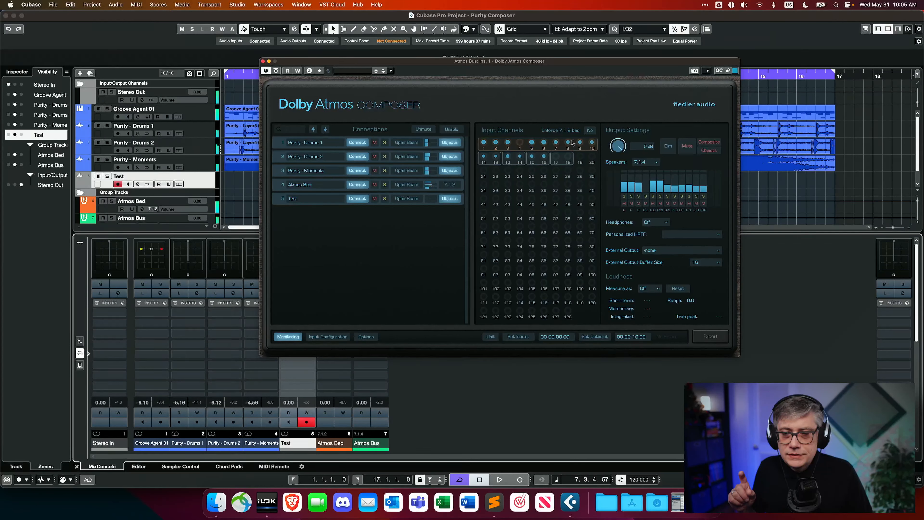
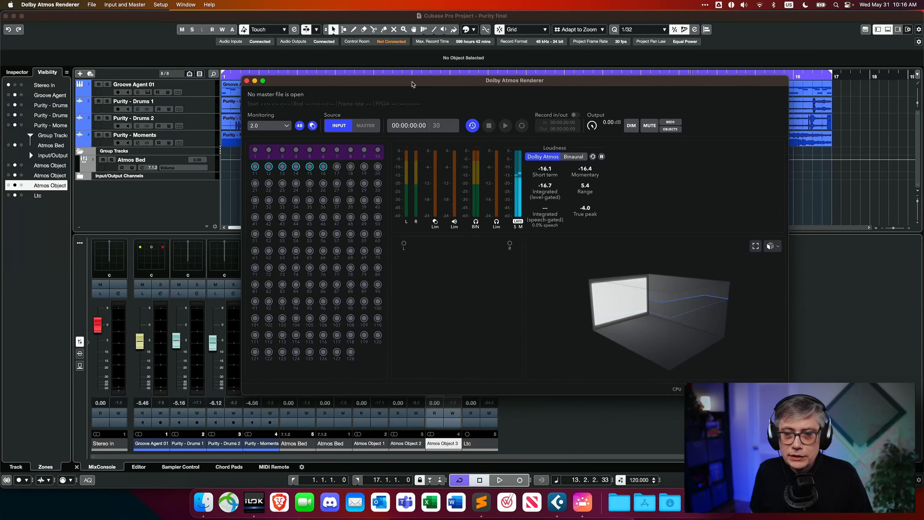
- Review the device and format preferences in Dolby Atmos Renderer, accept them, and minimize the Renderer window
drag(412, 84, 285, 78)
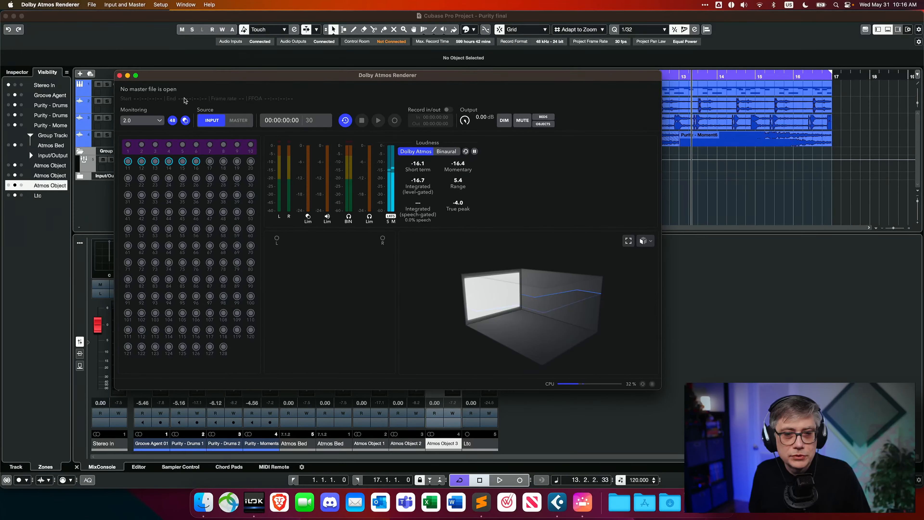
click(50, 4)
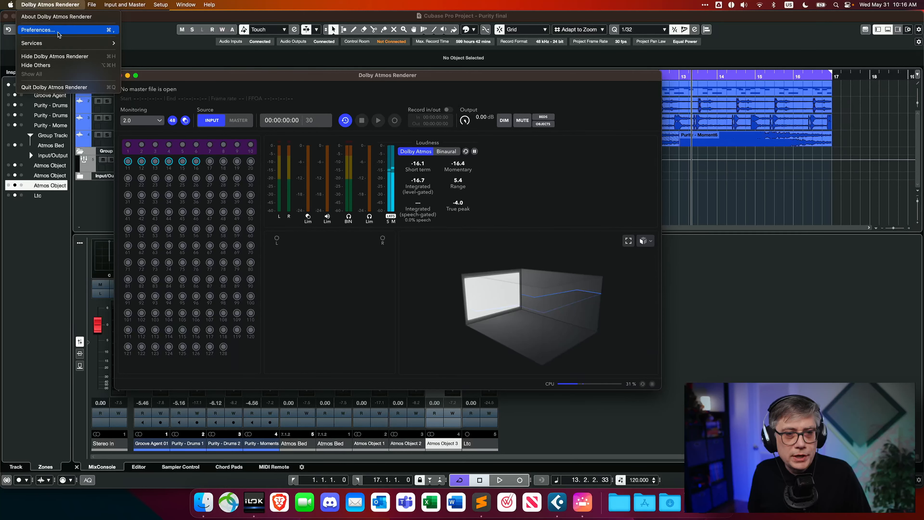
click(38, 30)
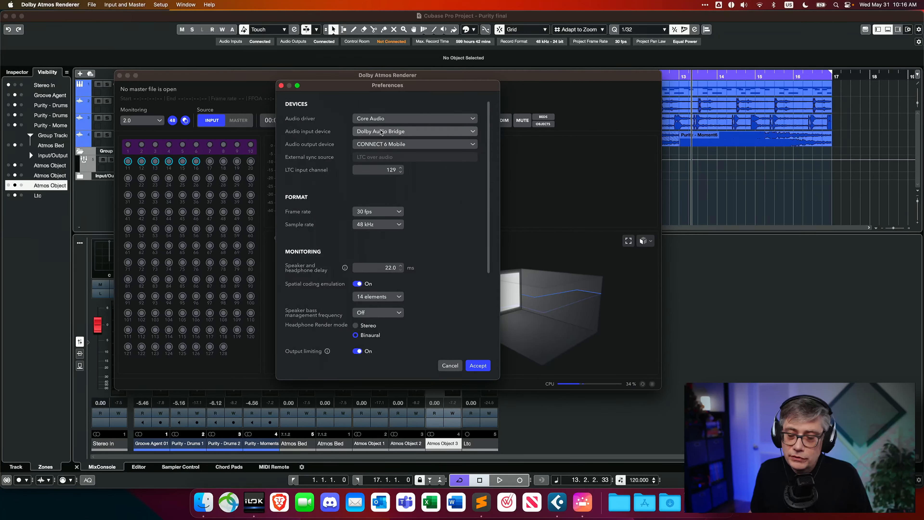
click(479, 365)
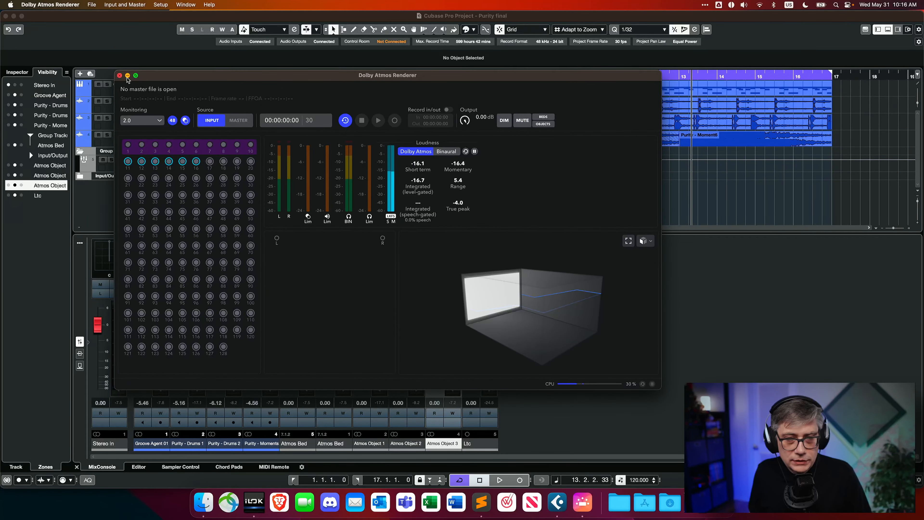
click(128, 76)
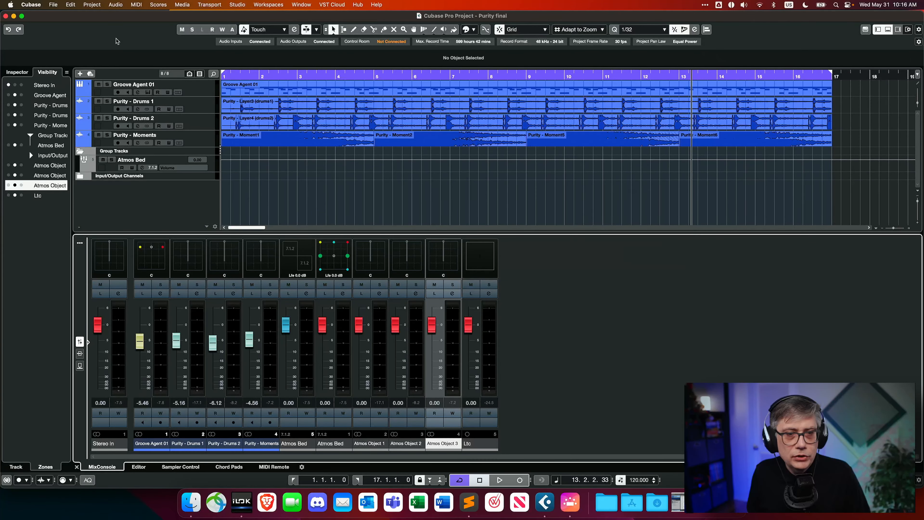
- Check the ASIO driver in Cubase's Studio Setup audio system settings and close the dialog without changes
click(95, 5)
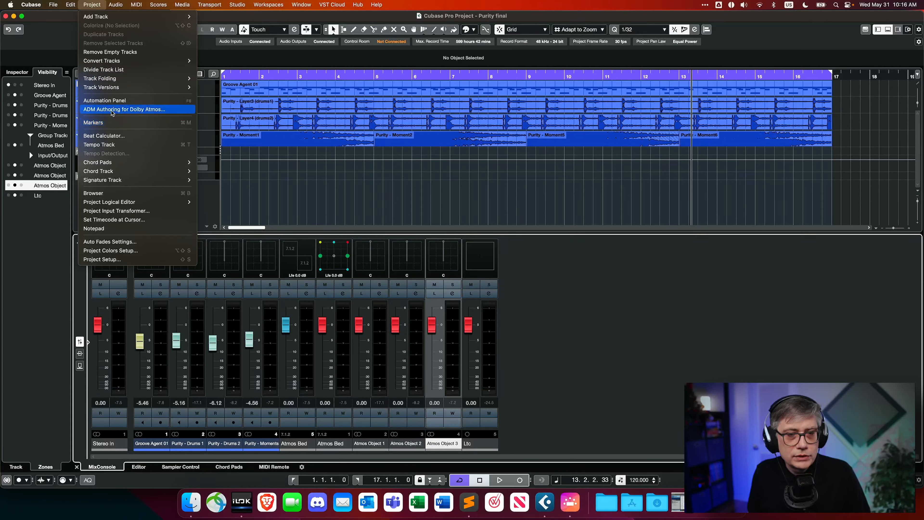
click(60, 33)
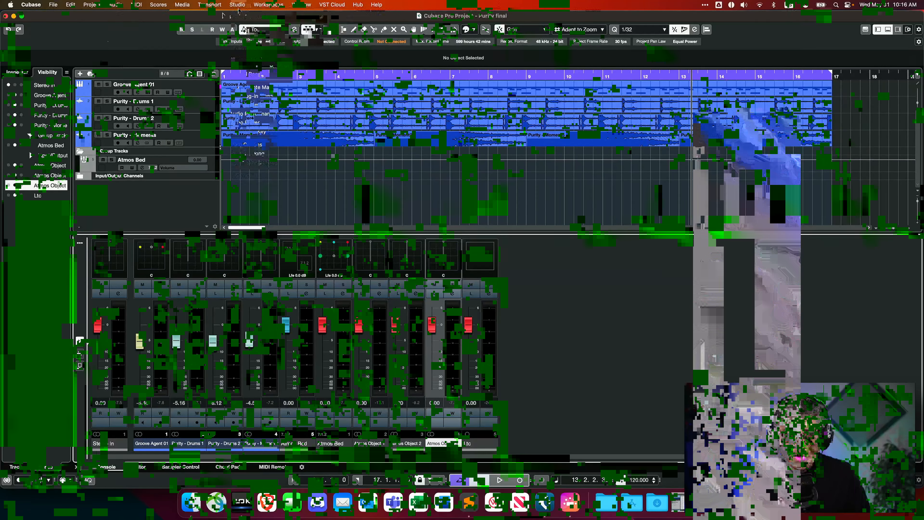
click(247, 177)
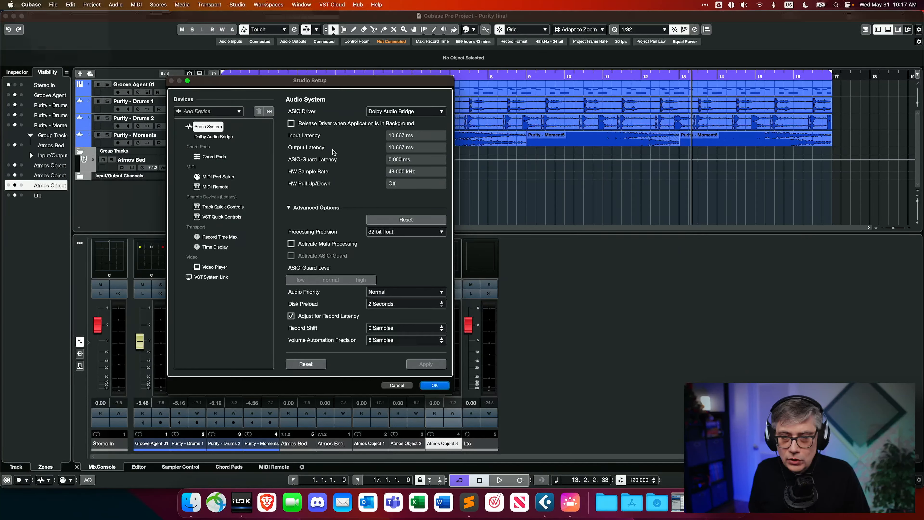
click(406, 387)
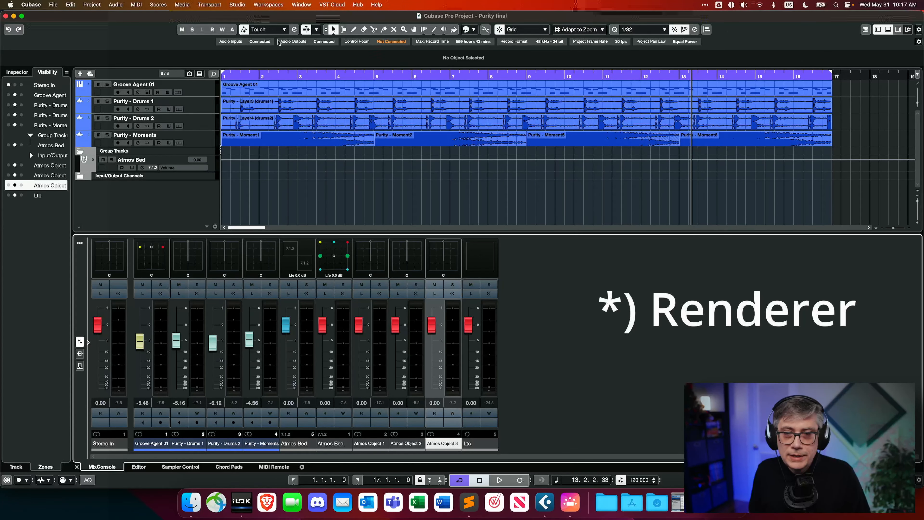
- Examine the output buses and Dolby Audio Bridge port assignments in Audio Connections, from Atmos Bed to Ltc, and close the window
click(237, 5)
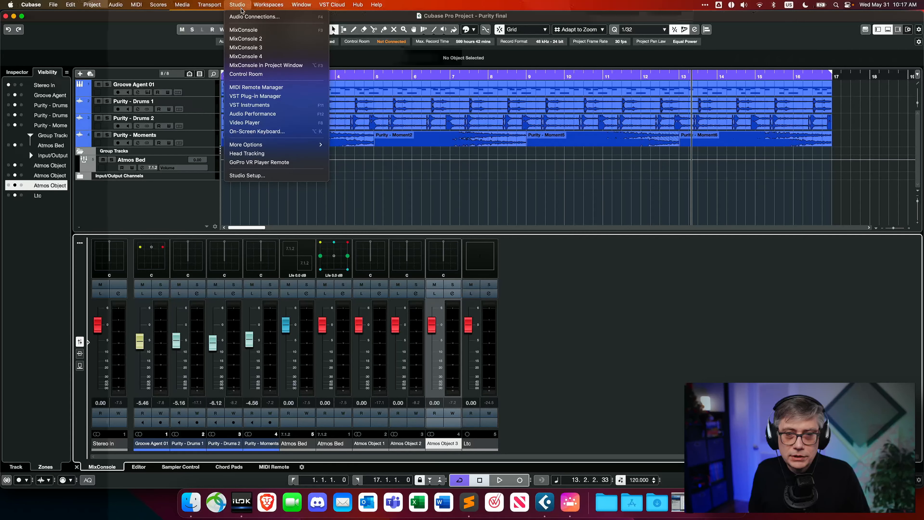
click(246, 18)
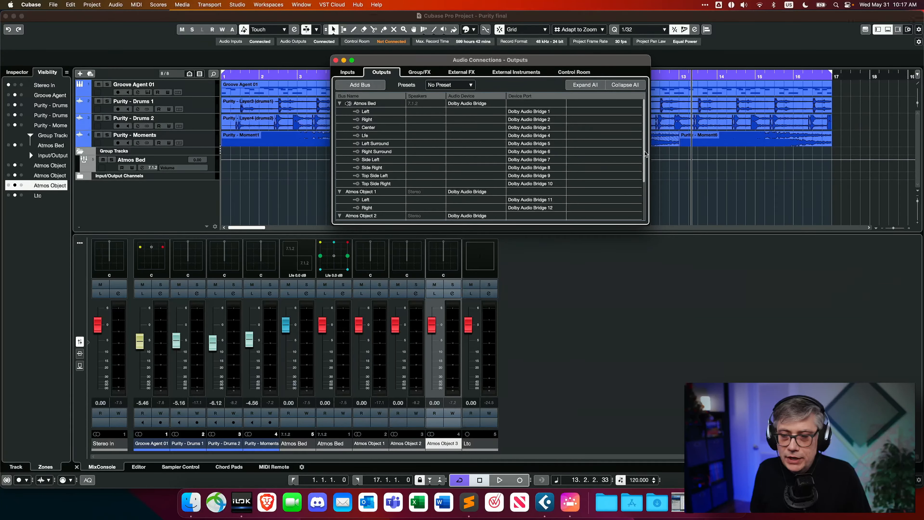
drag(646, 154, 646, 193)
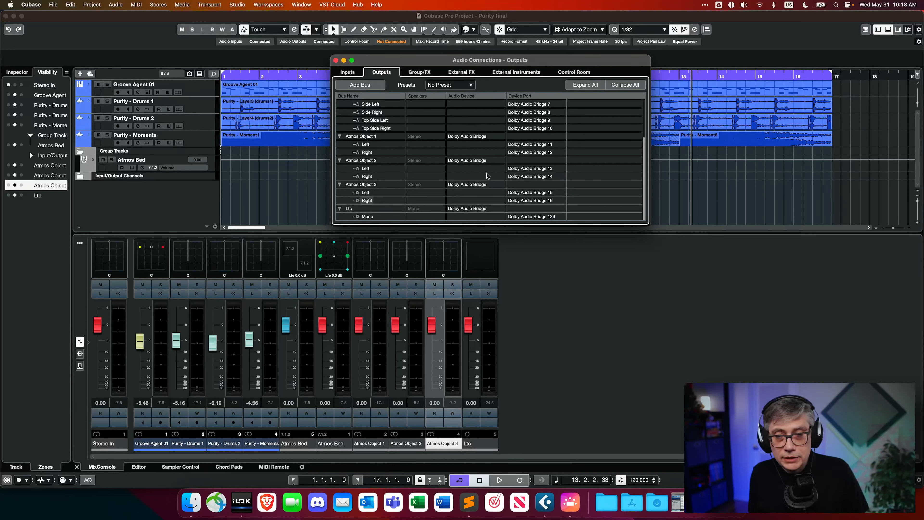
click(336, 60)
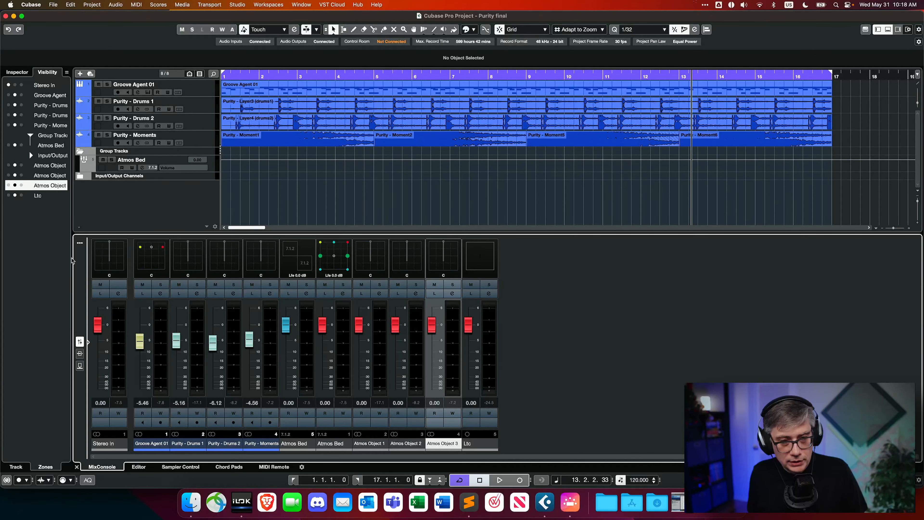
- Show the channel inserts in the MixConsole and open the Dolby LTC Generator on the Ltc channel for review
click(78, 355)
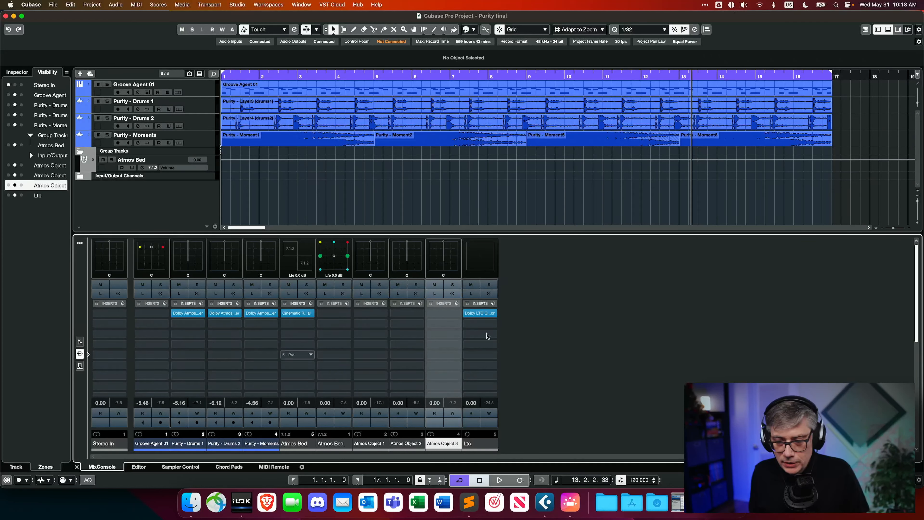
click(483, 315)
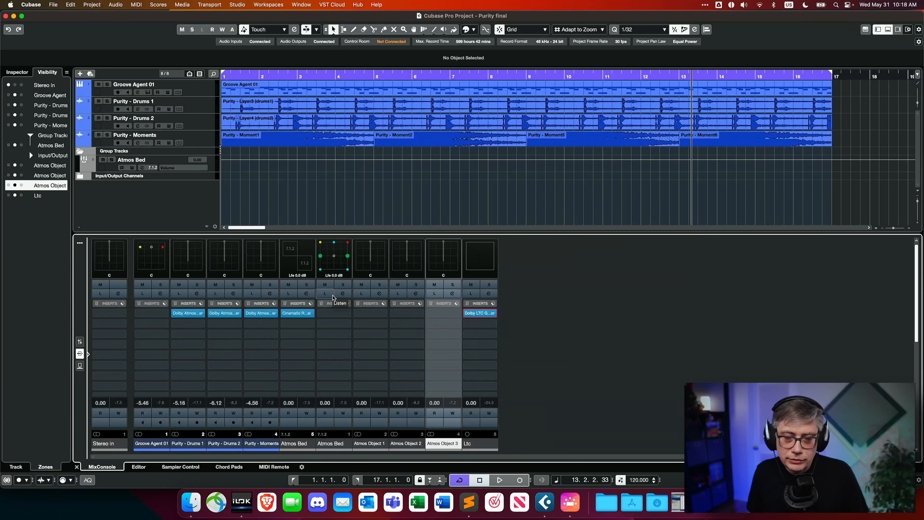
- Review the object pair and position settings in Dolby Atmos Music Panner on Purity - Drums 1 and Purity - Drums 2, closing each plug-in
click(191, 314)
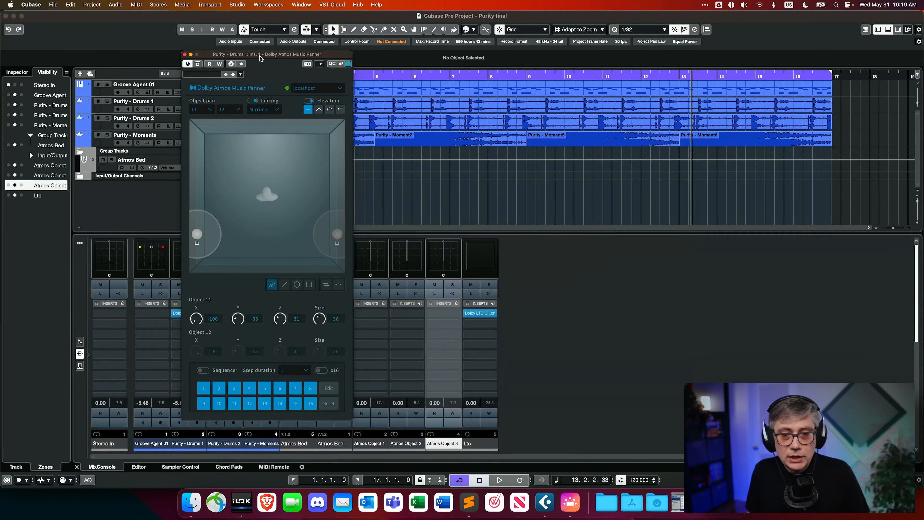
drag(261, 56, 300, 26)
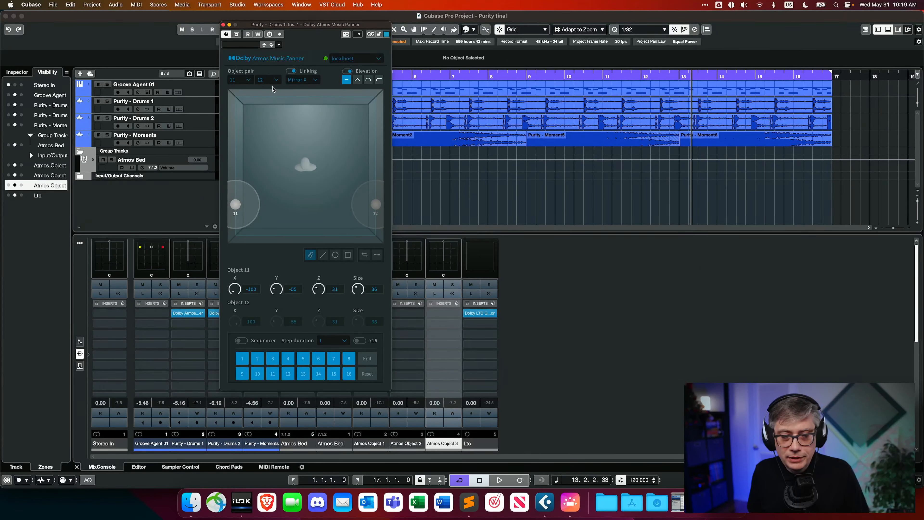
click(223, 24)
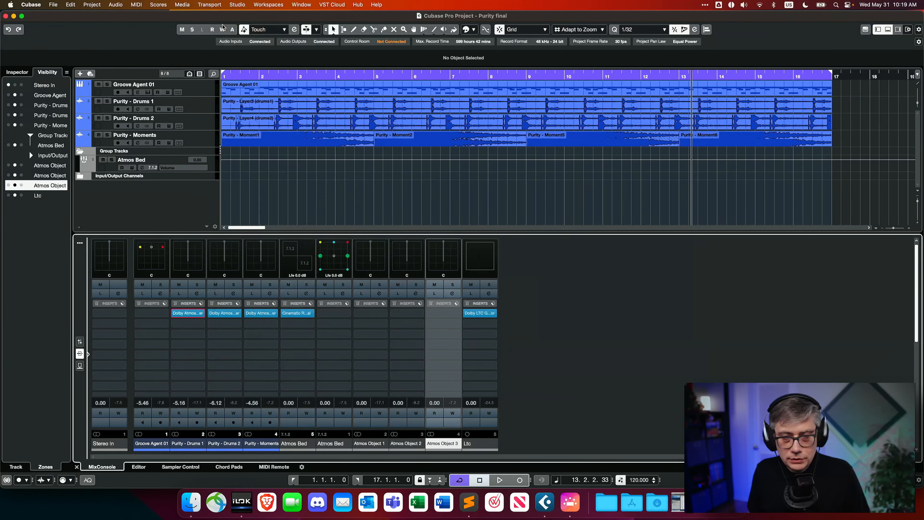
click(221, 314)
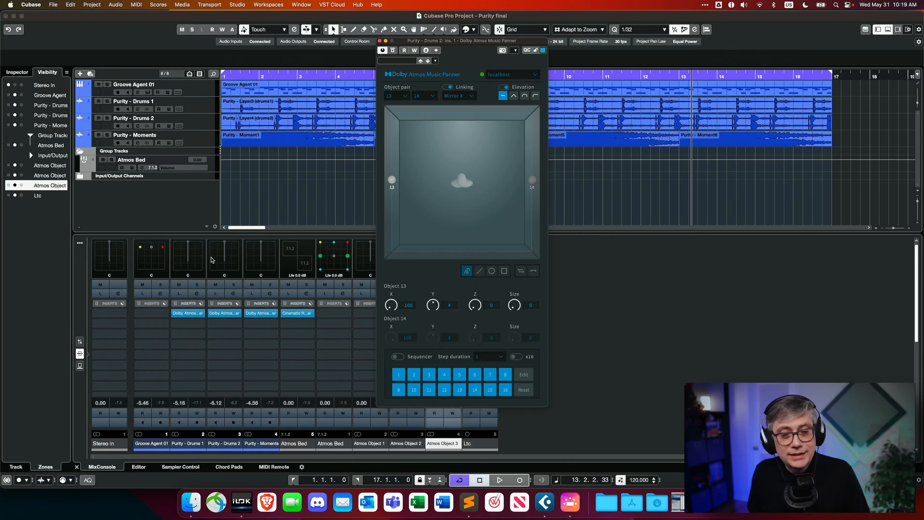
click(379, 41)
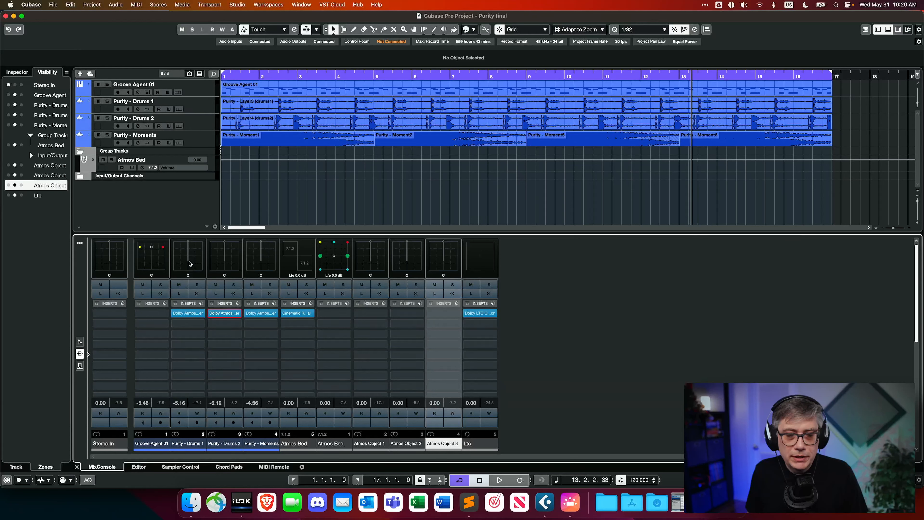
- Bypass the built-in channel panner on Purity - Drums 1 and switch it back on
click(194, 266)
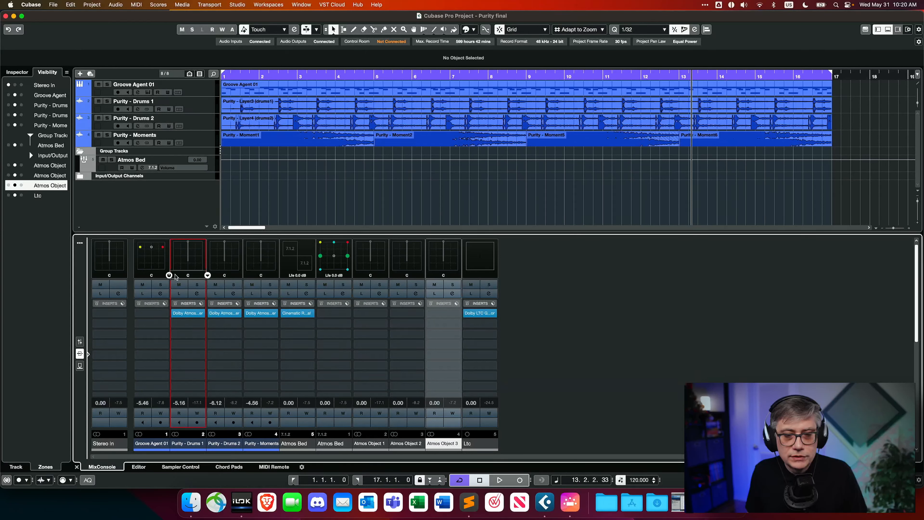
click(168, 276)
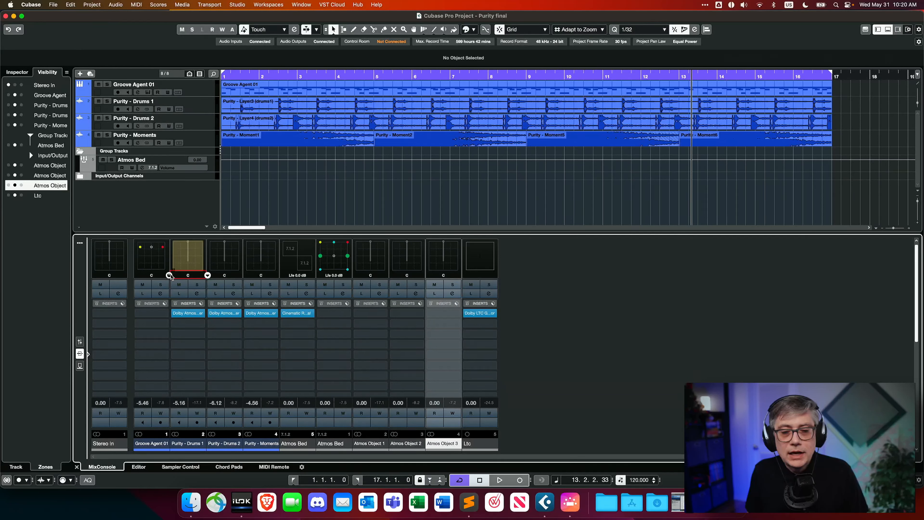
click(169, 276)
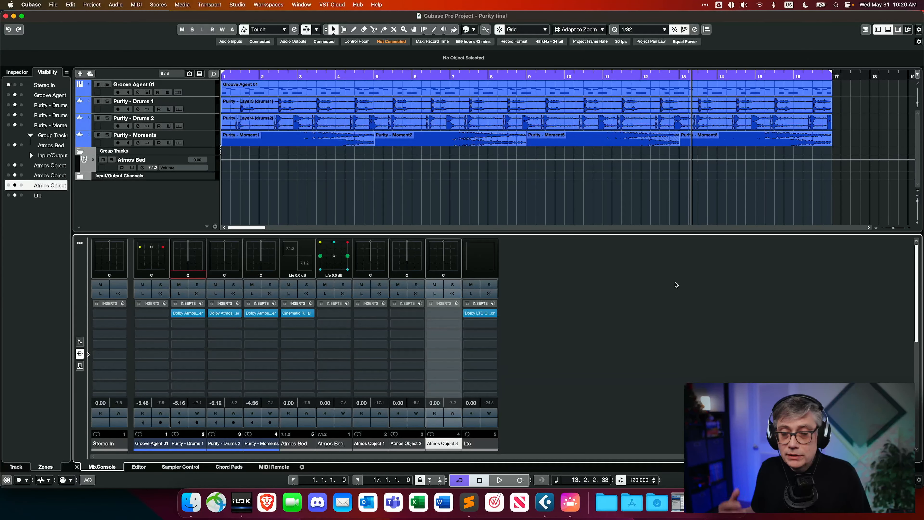
- Play the Cubase project while examining object activity and level meters in Dolby Atmos Renderer, and return to Cubase to stop playback
click(570, 502)
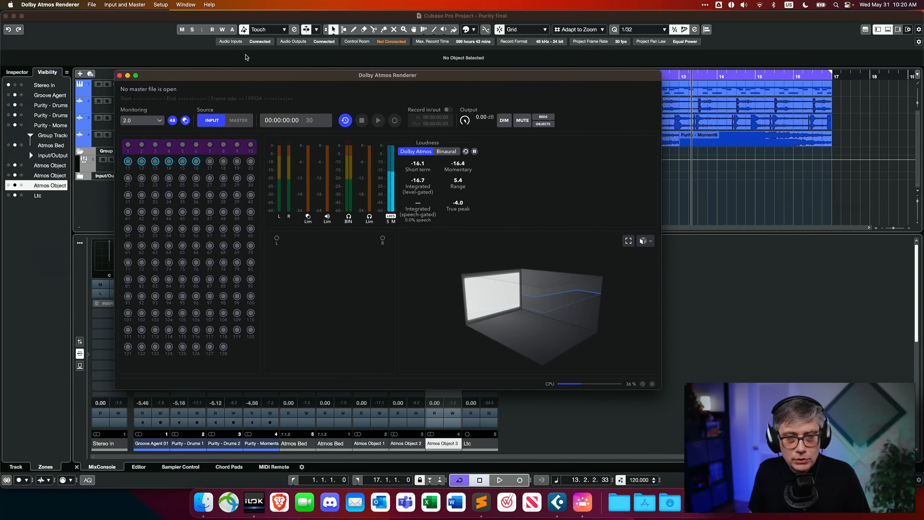
drag(256, 77, 343, 55)
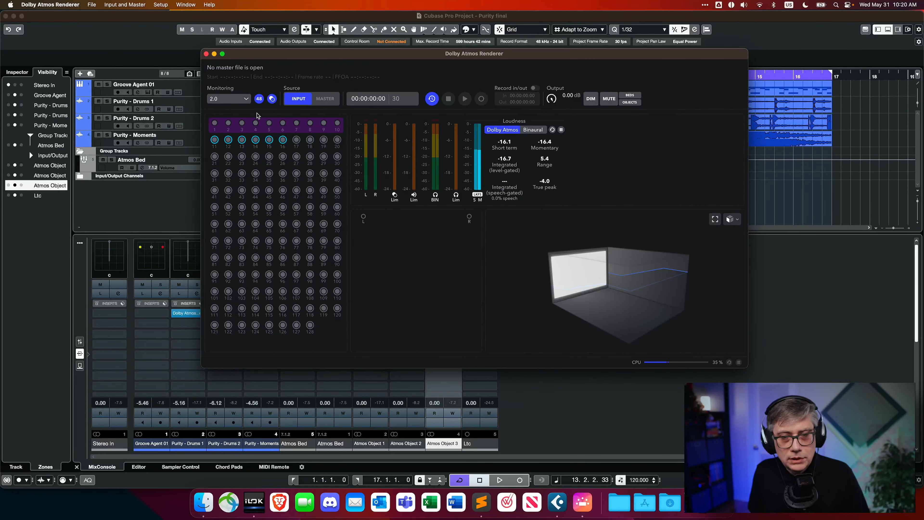
click(321, 20)
key(space)
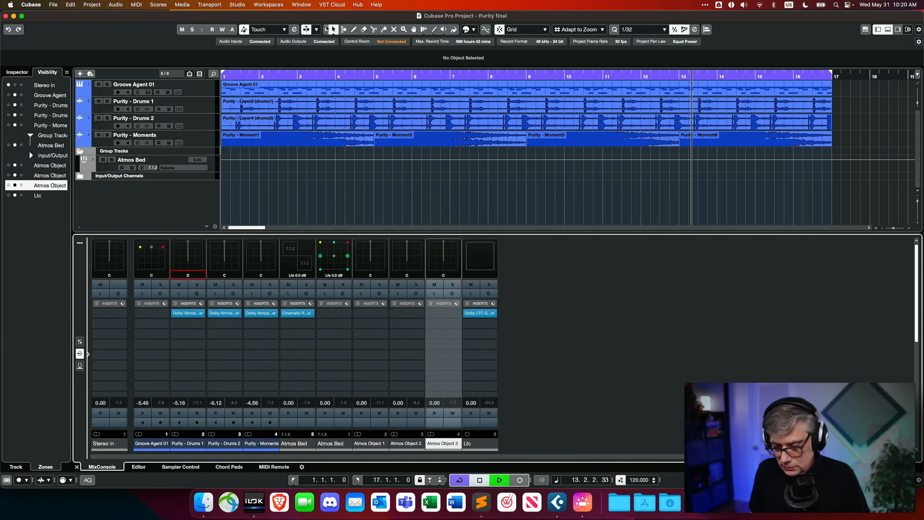
click(580, 507)
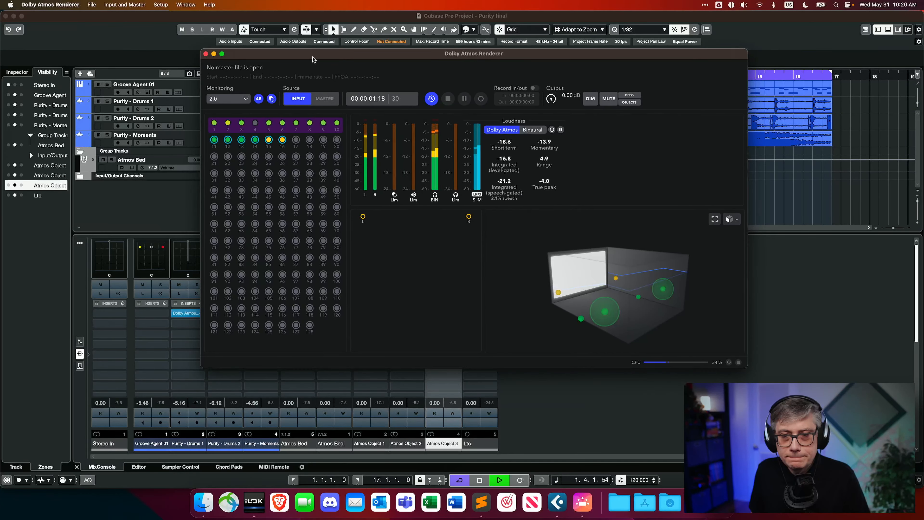
drag(312, 57, 310, 71)
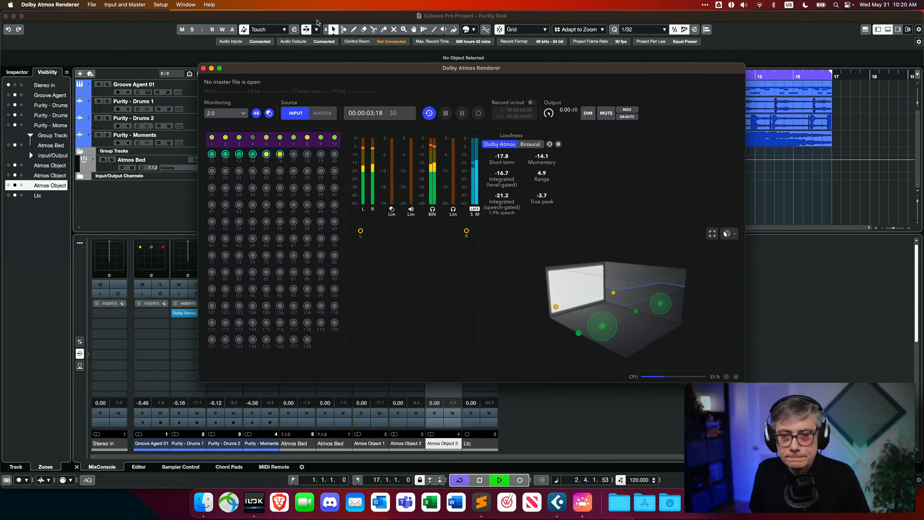
click(317, 23)
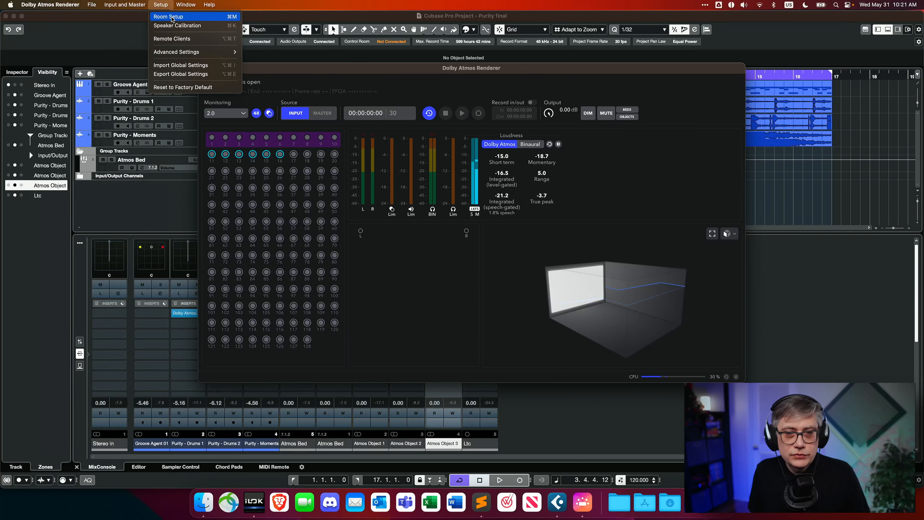
- Review the speaker layout in Dolby Atmos Renderer's Room Setup, cancel it without changes, and open Speaker Calibration
click(171, 18)
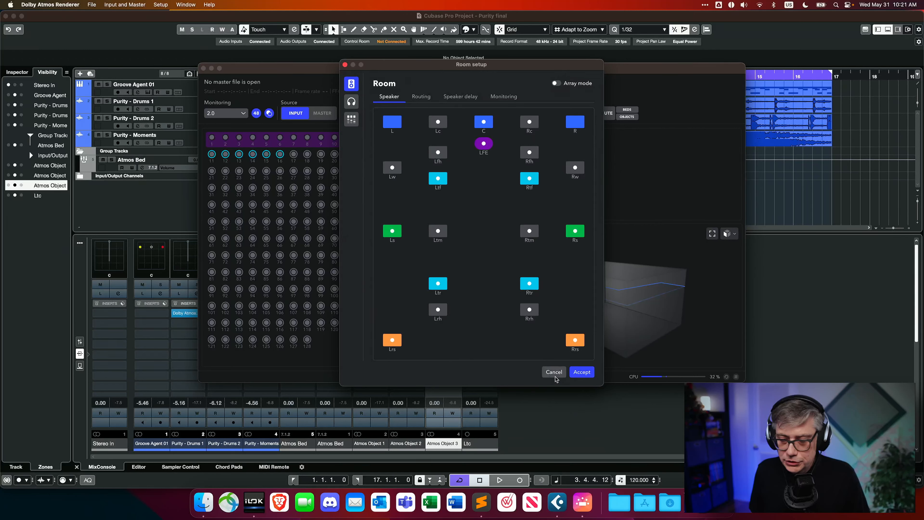
click(554, 374)
click(160, 5)
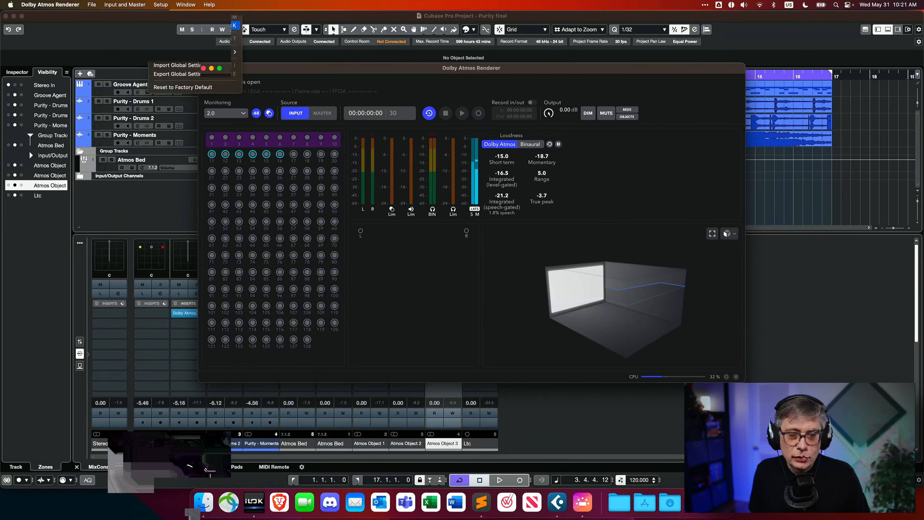
click(170, 25)
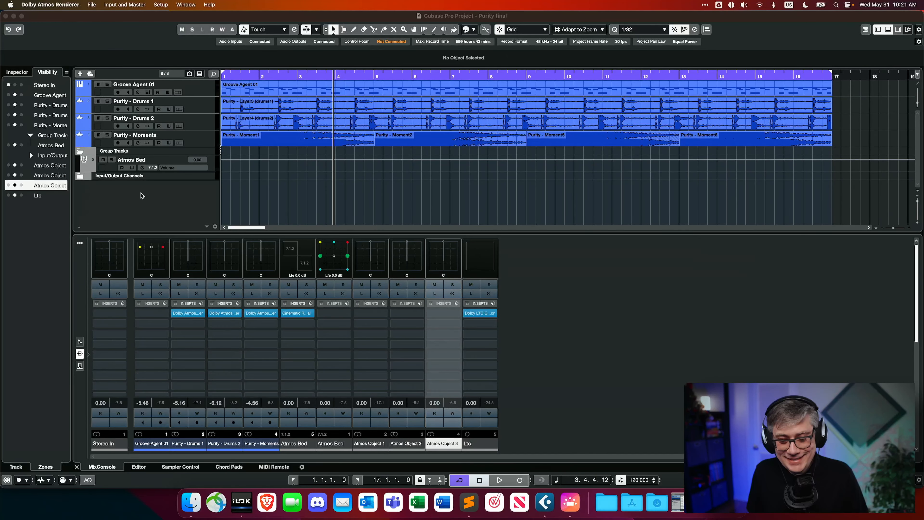
- In Cubase, add one stereo audio track named Test with its output routed to Atmos Bed
right_click(141, 195)
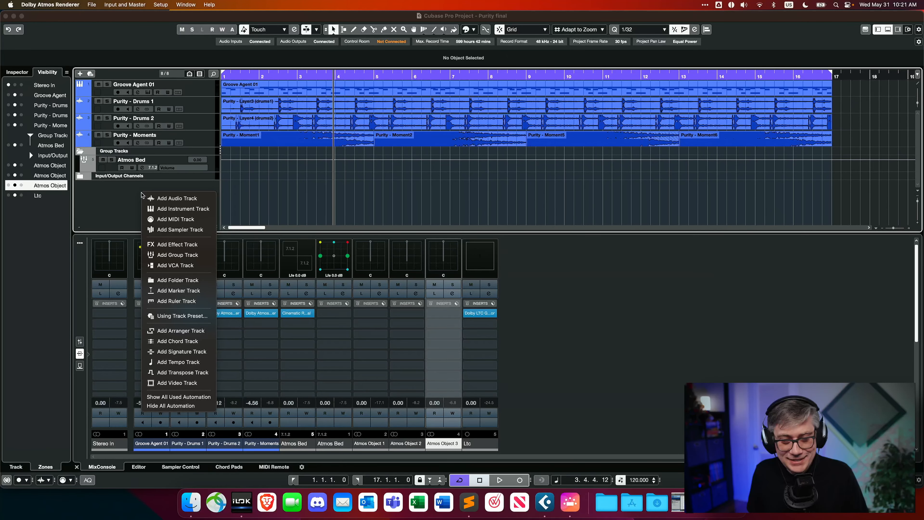
click(169, 199)
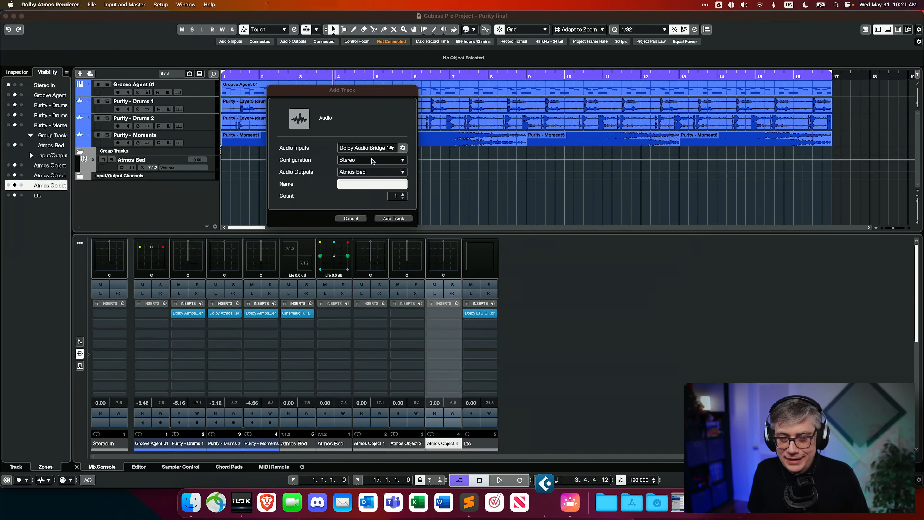
click(367, 183)
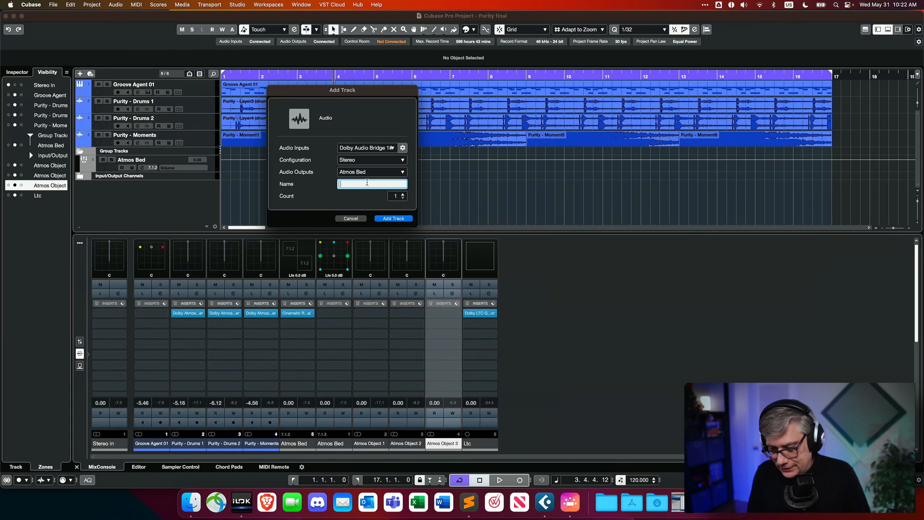
text(Test)
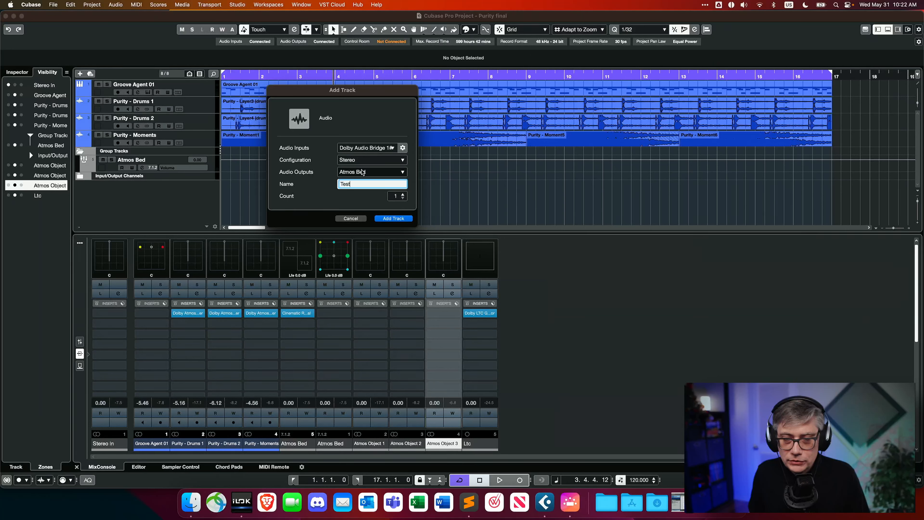
click(397, 220)
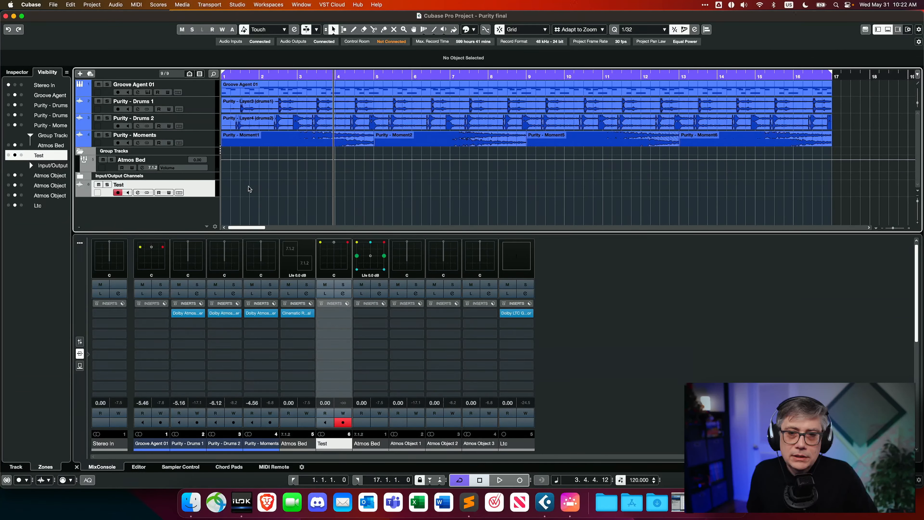
- Add one stereo output bus named Test in Audio Connections and close the window
click(239, 6)
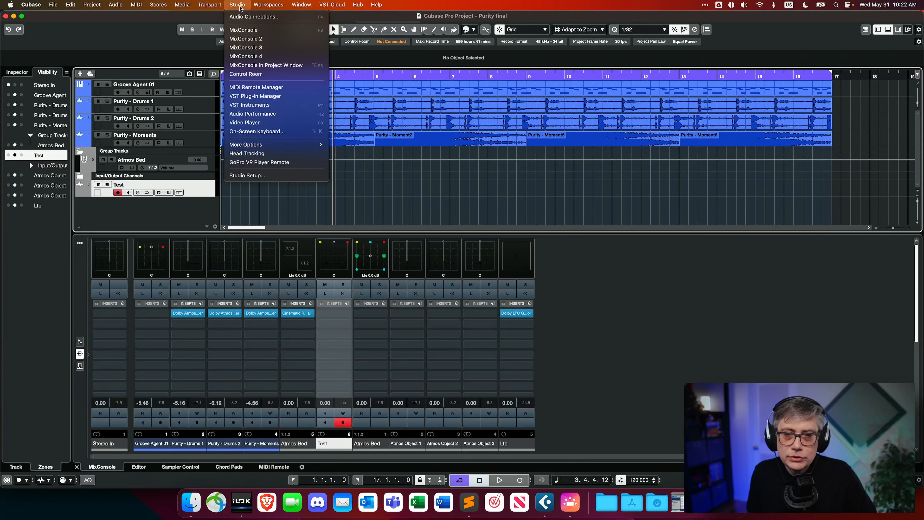
click(257, 14)
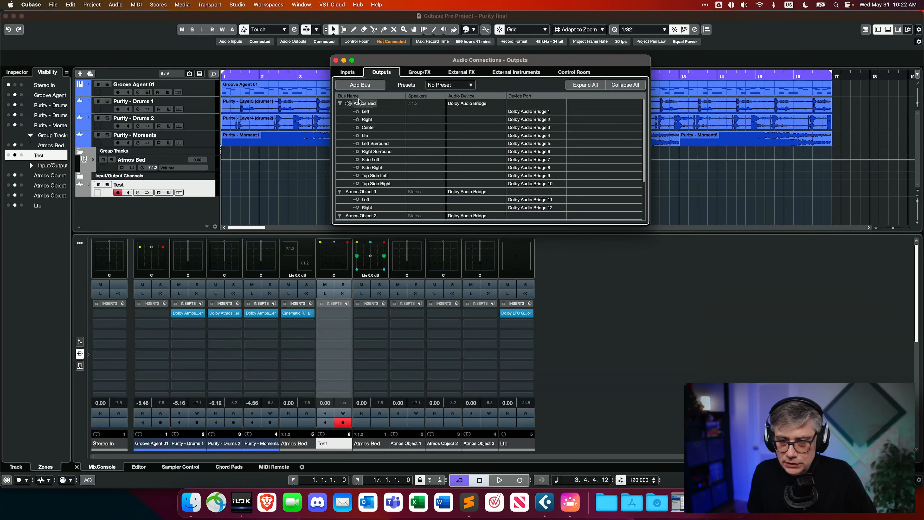
click(362, 86)
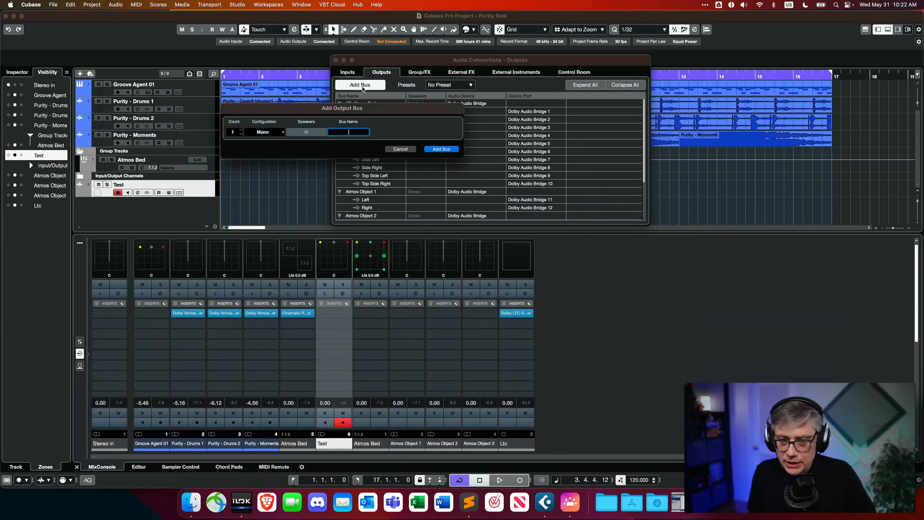
click(269, 134)
key(Return)
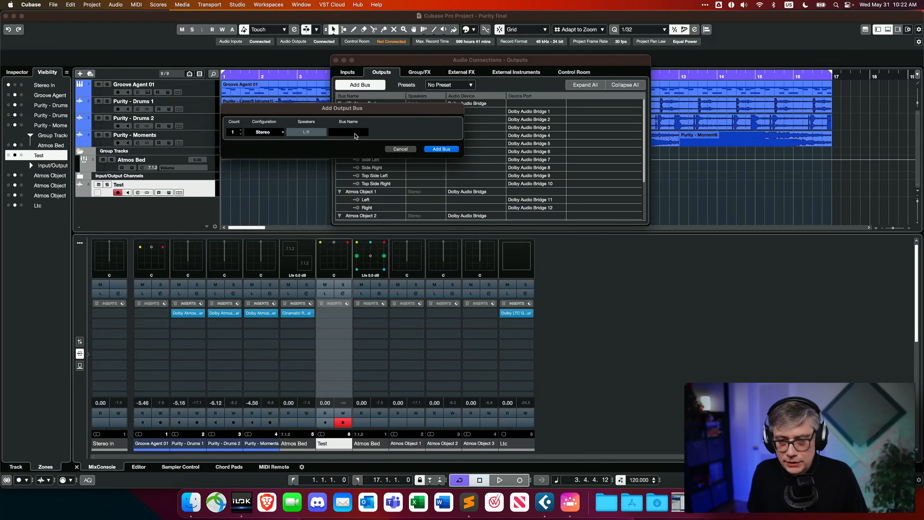
click(355, 133)
text(Test)
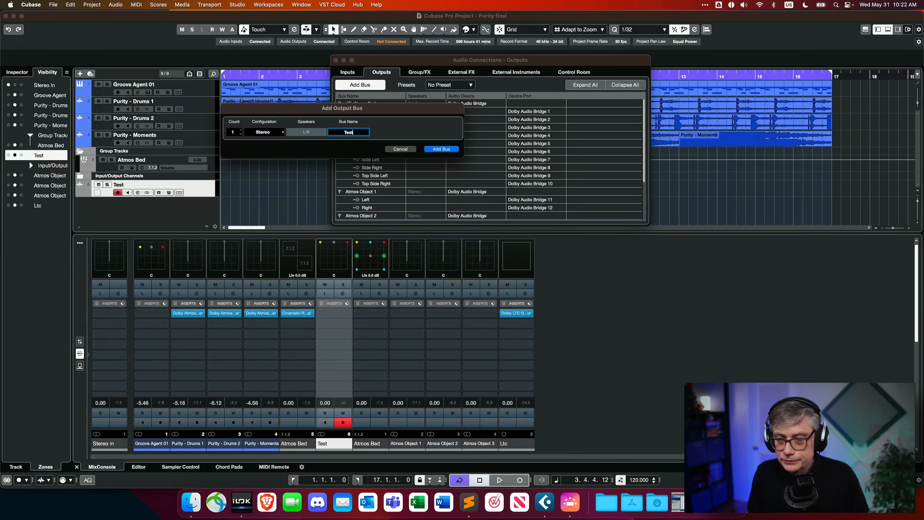
click(442, 149)
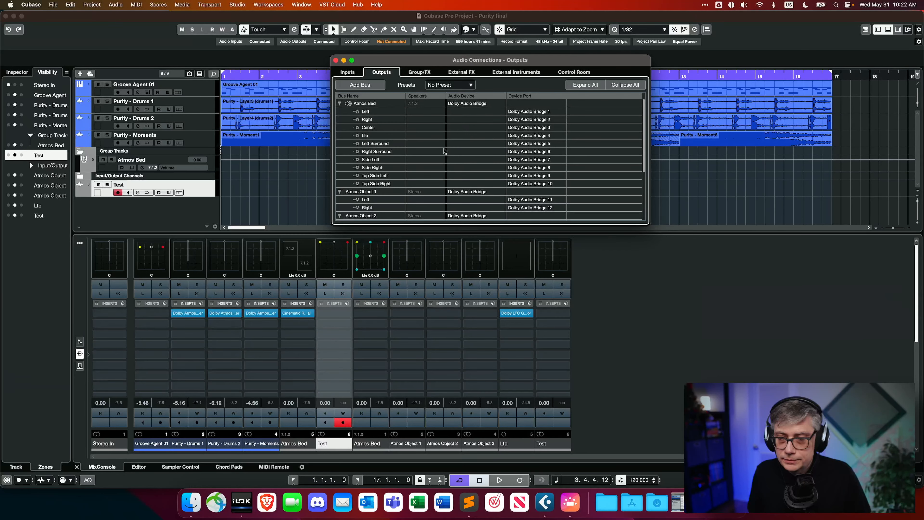
click(335, 60)
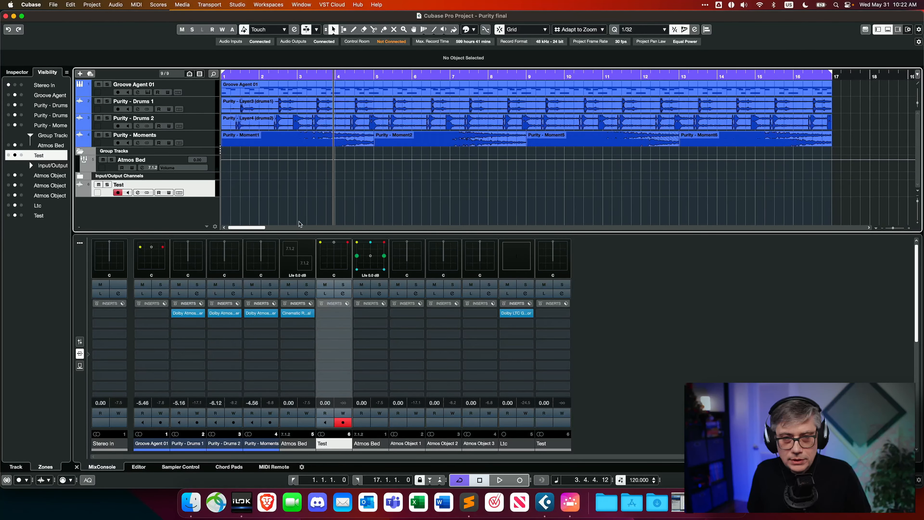
- Assign the Test output bus's right channel to Dolby Audio Bridge 18 in Audio Connections and close the window
click(237, 4)
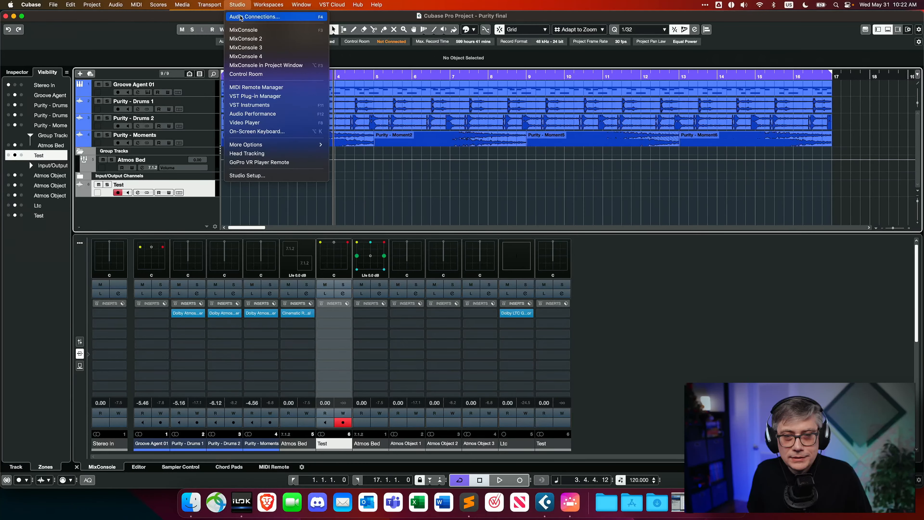
click(255, 73)
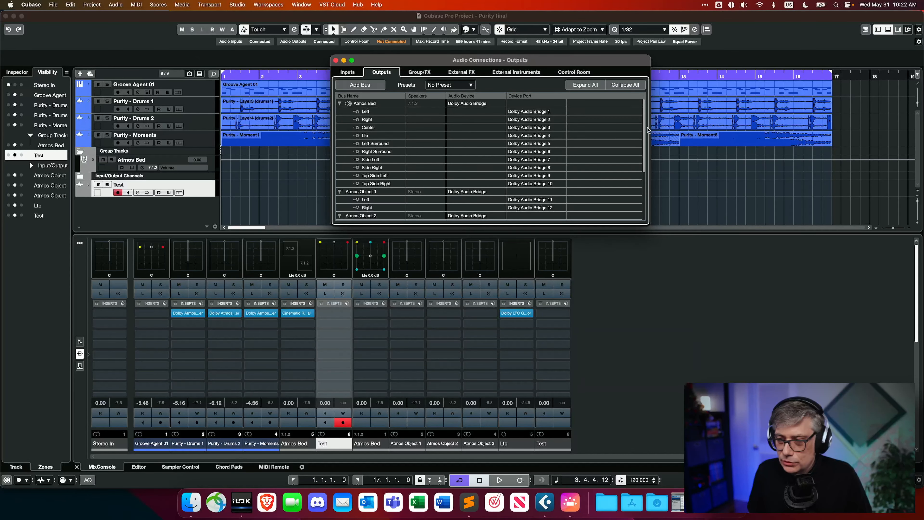
drag(644, 172, 646, 224)
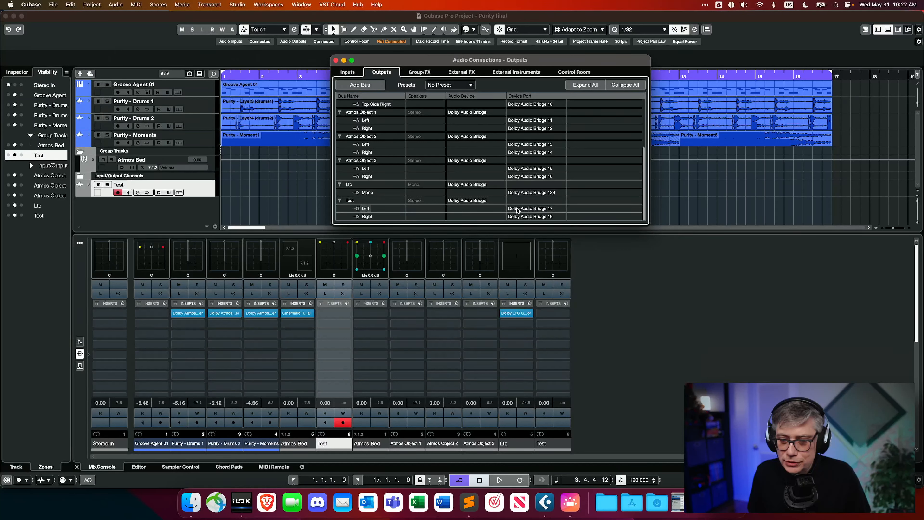
click(542, 217)
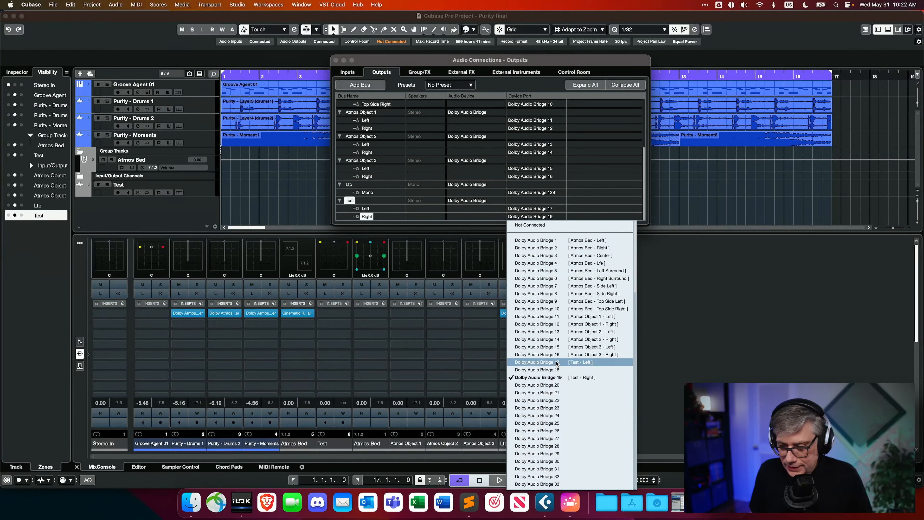
click(553, 370)
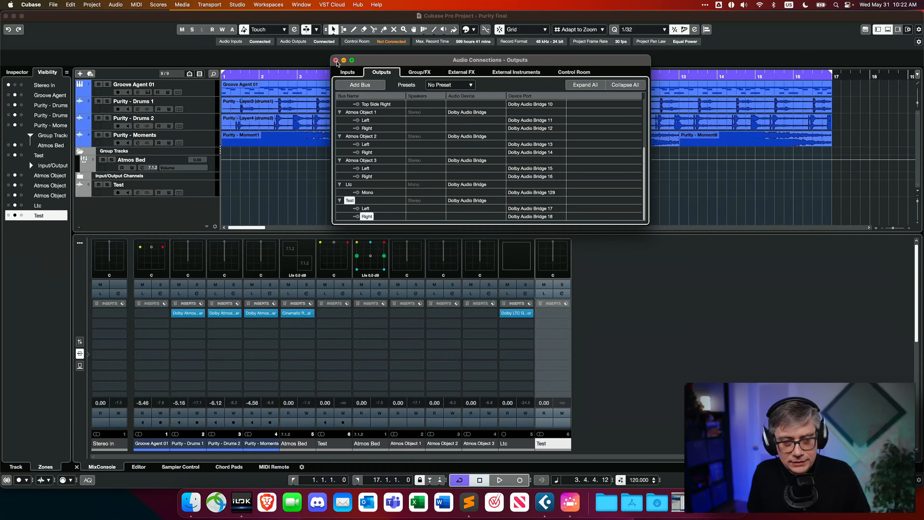
click(336, 61)
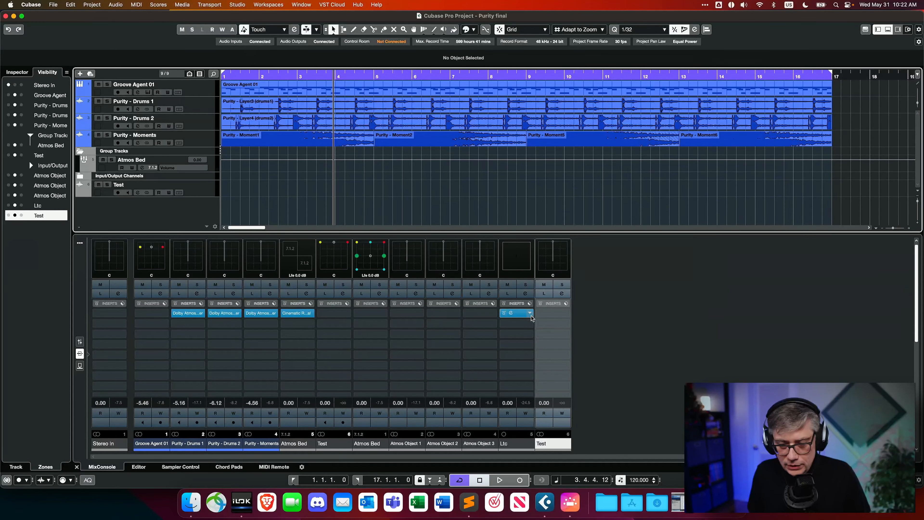
- Route the Test audio track's output to the Test bus in its channel settings and close them
click(87, 190)
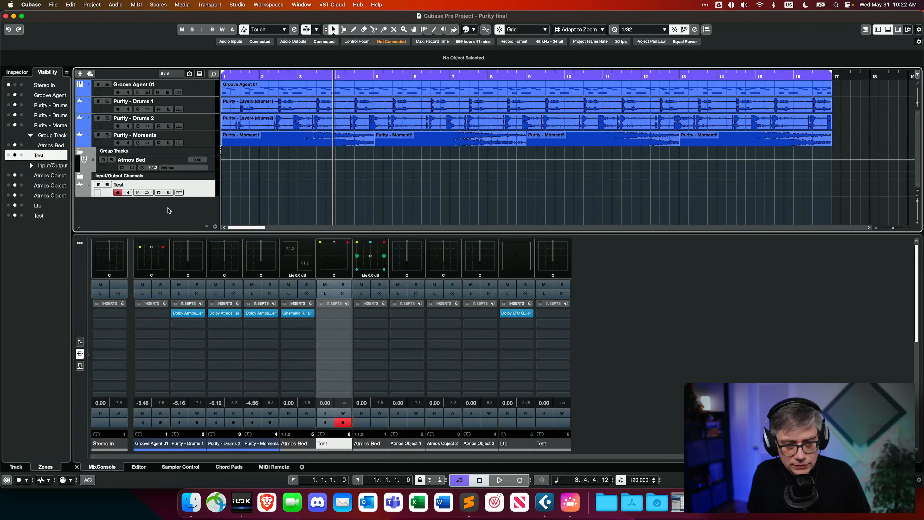
click(343, 294)
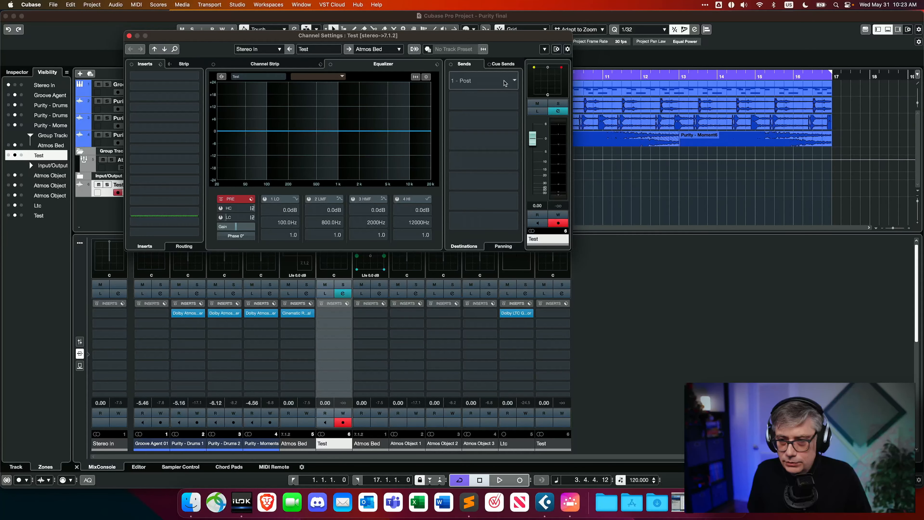
click(386, 50)
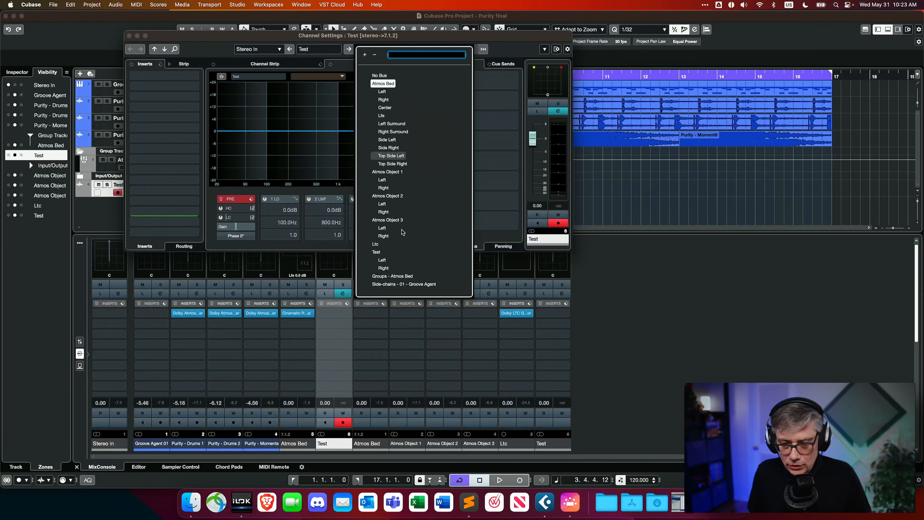
click(378, 253)
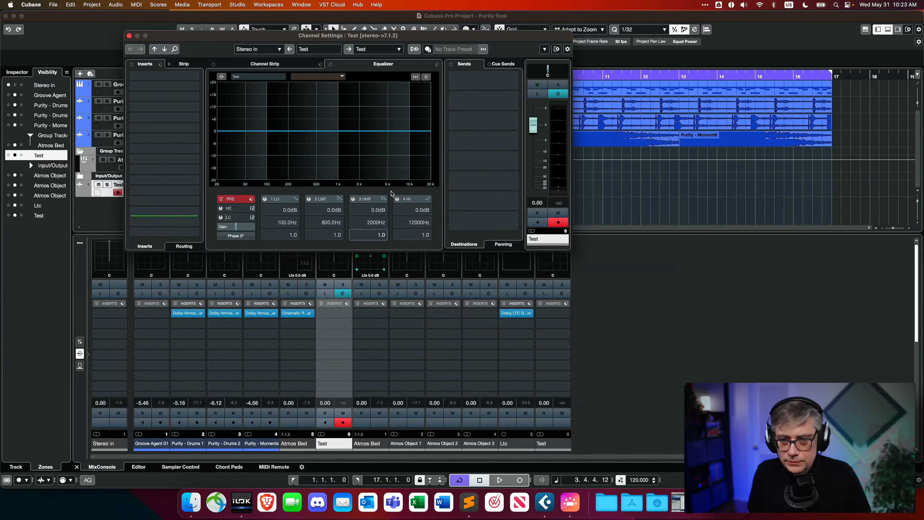
click(129, 36)
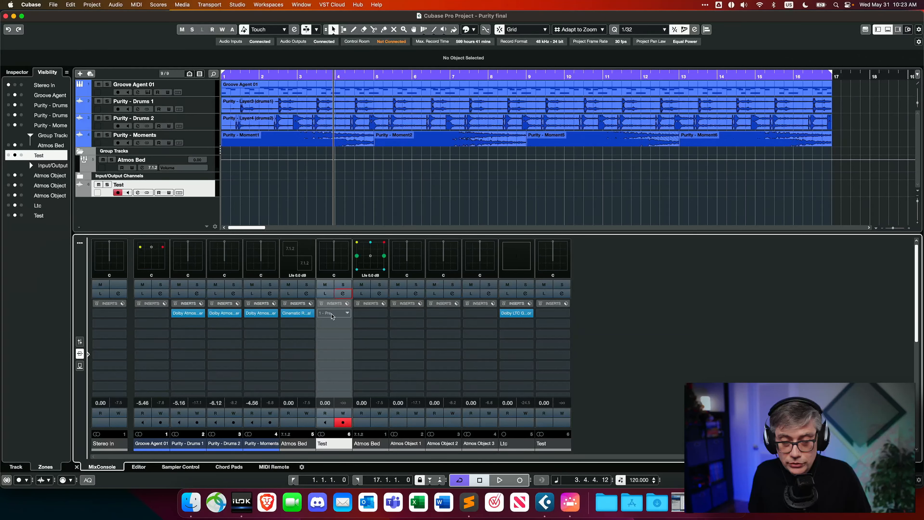
- Insert the Dolby Atmos Music Panner in the Test track's first insert slot and move its window aside
click(348, 315)
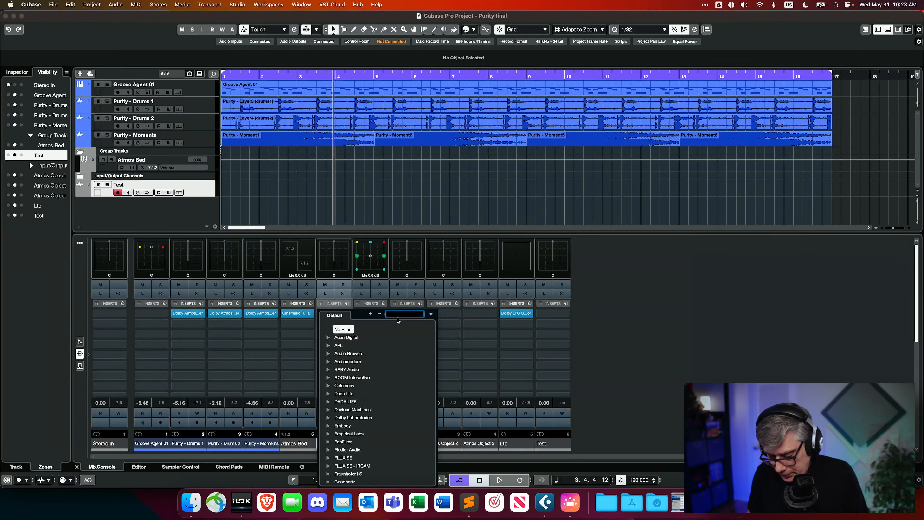
text(musi)
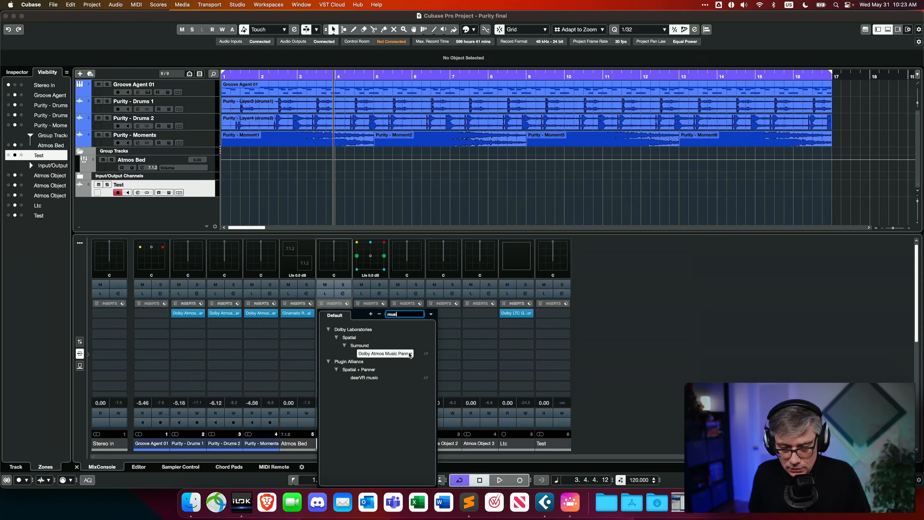
click(409, 353)
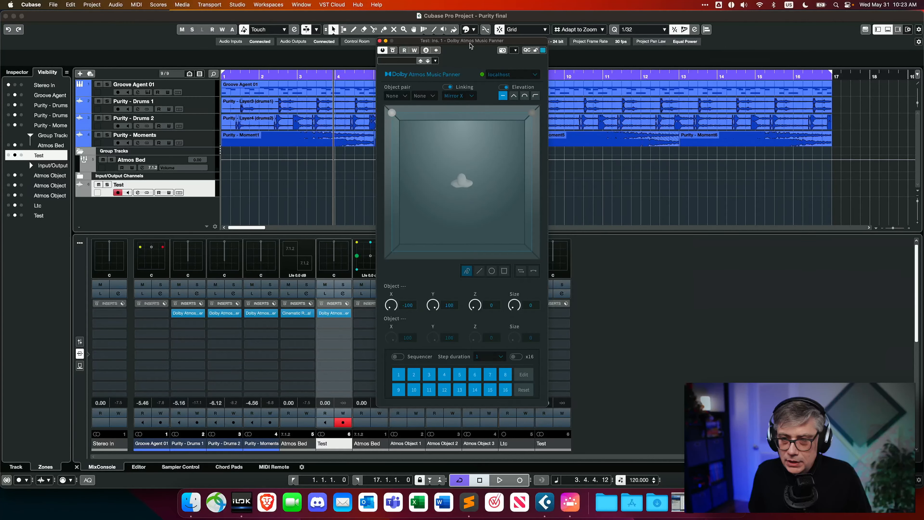
drag(470, 43, 347, 47)
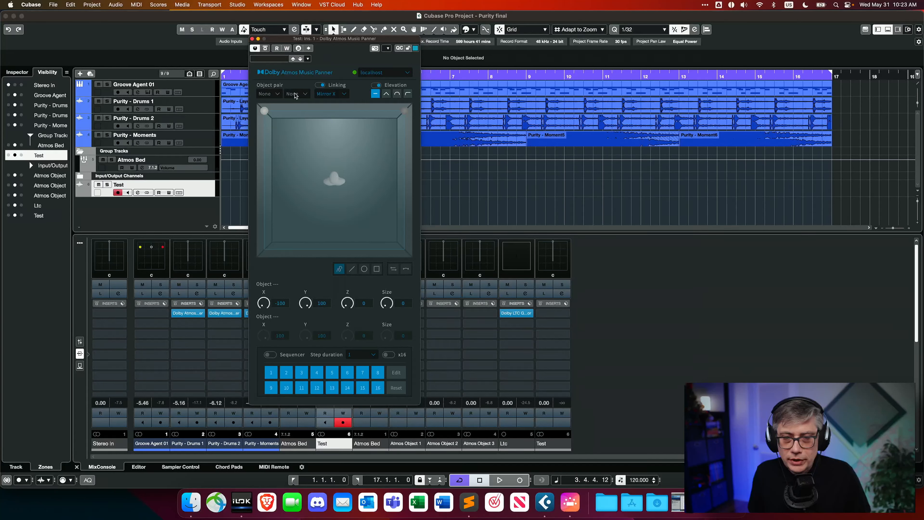
- Set the panner's object pair to 17 and 18 and close the plug-in window
click(279, 95)
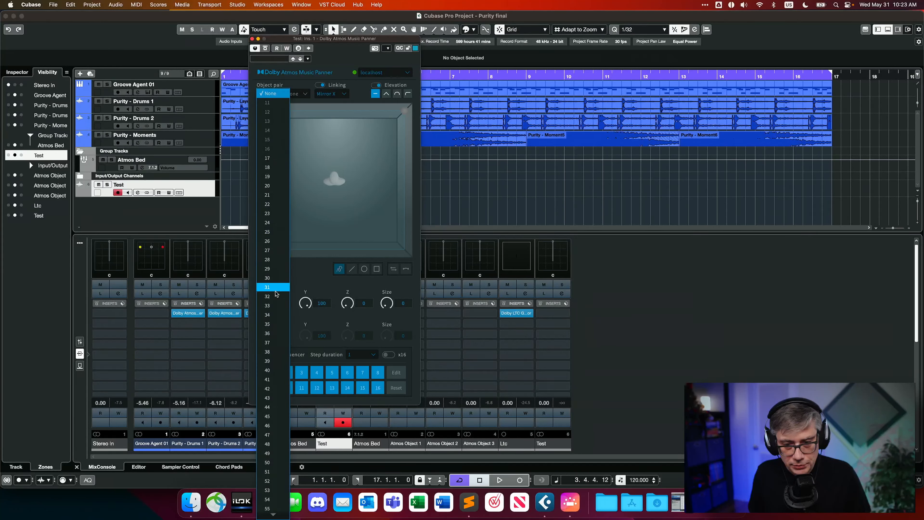
click(270, 158)
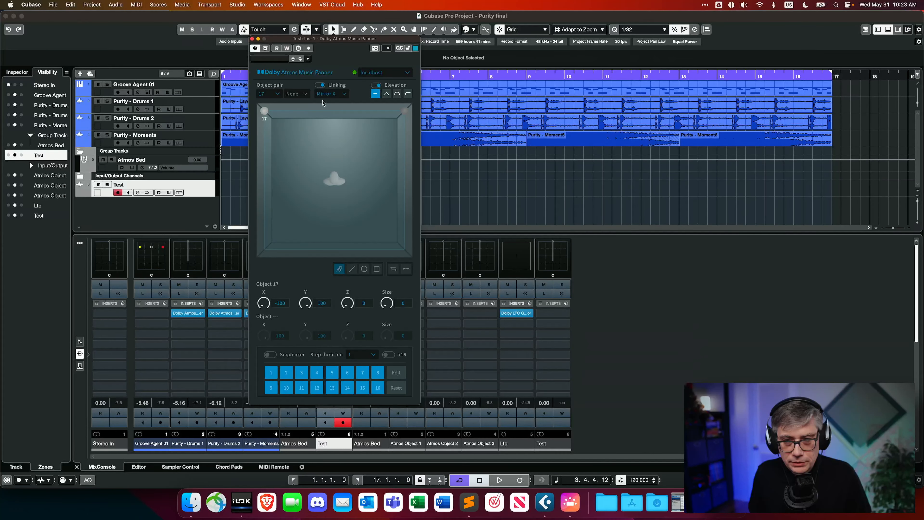
click(306, 94)
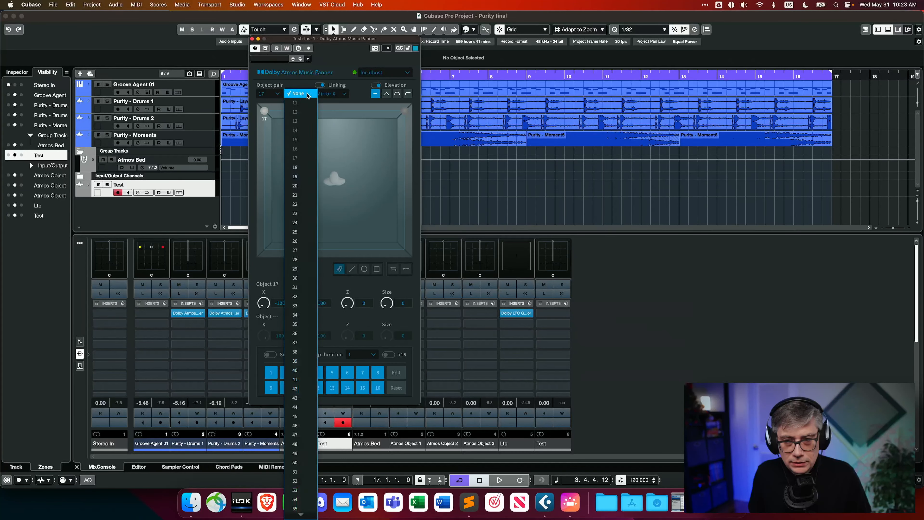
click(301, 167)
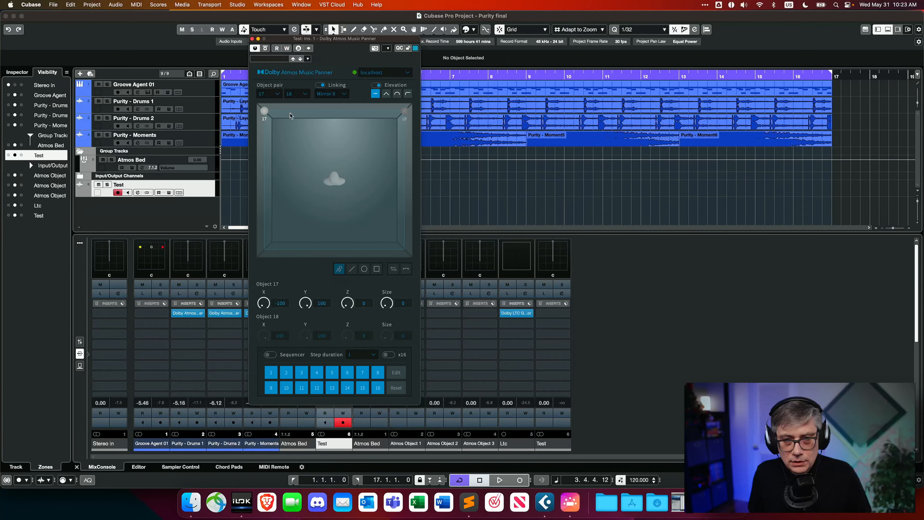
click(251, 39)
- Switch to the Purity project in Nuendo, open ADM Authoring for Dolby Atmos, and review the available renderer choices
click(570, 502)
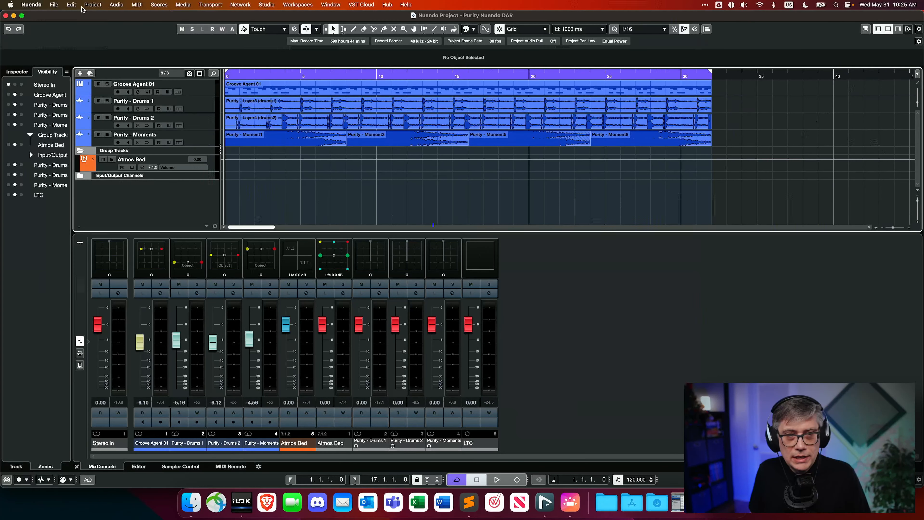
click(99, 5)
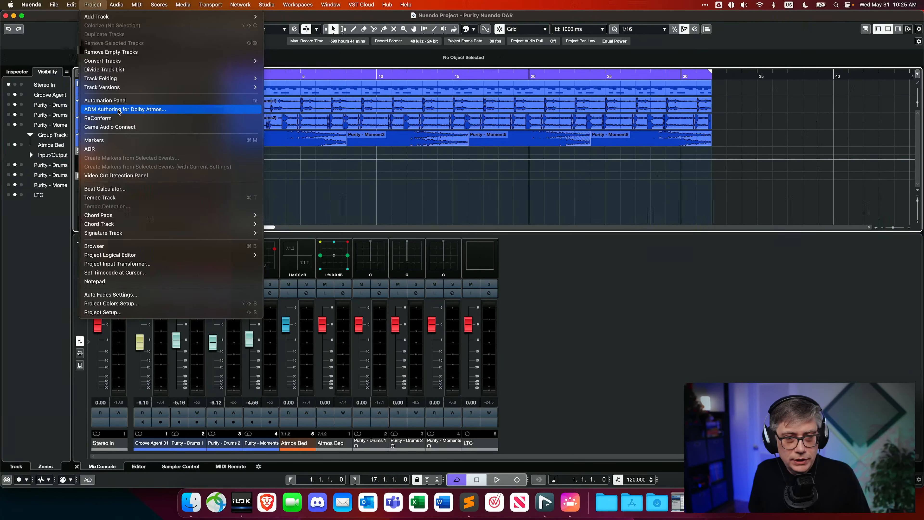
click(119, 110)
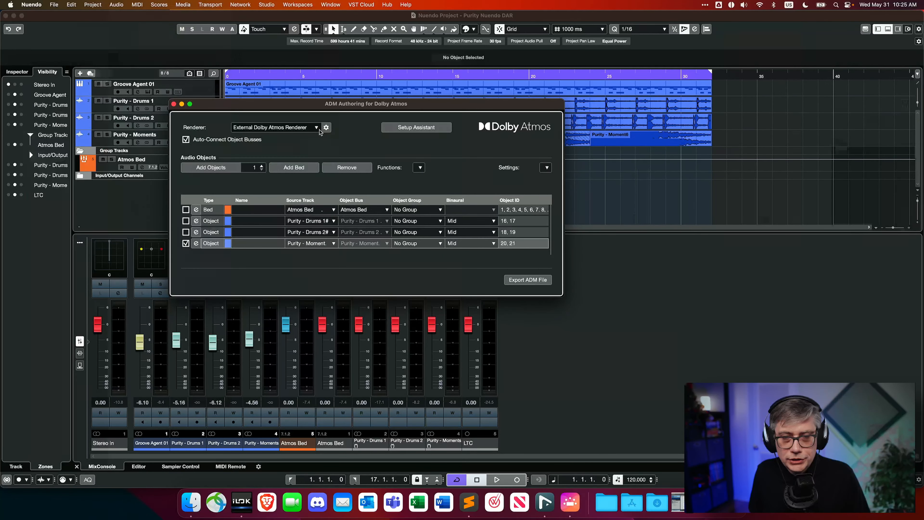
click(317, 128)
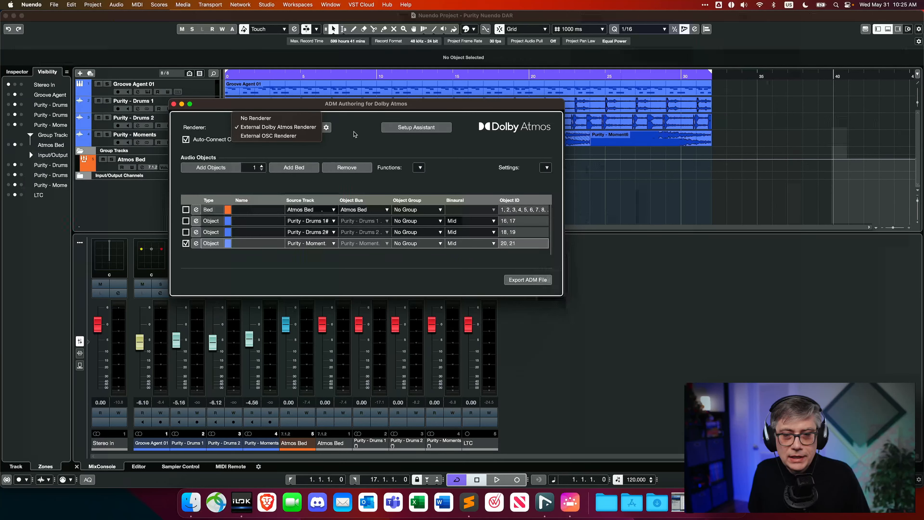
click(354, 134)
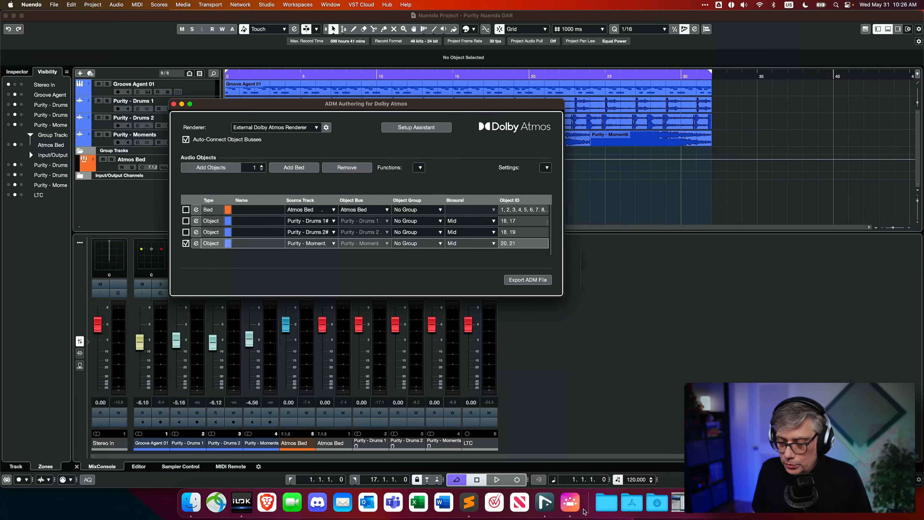
- Switch to Dolby Atmos Renderer, review its Preferences, cancel them without changes, and minimize the renderer window
click(570, 503)
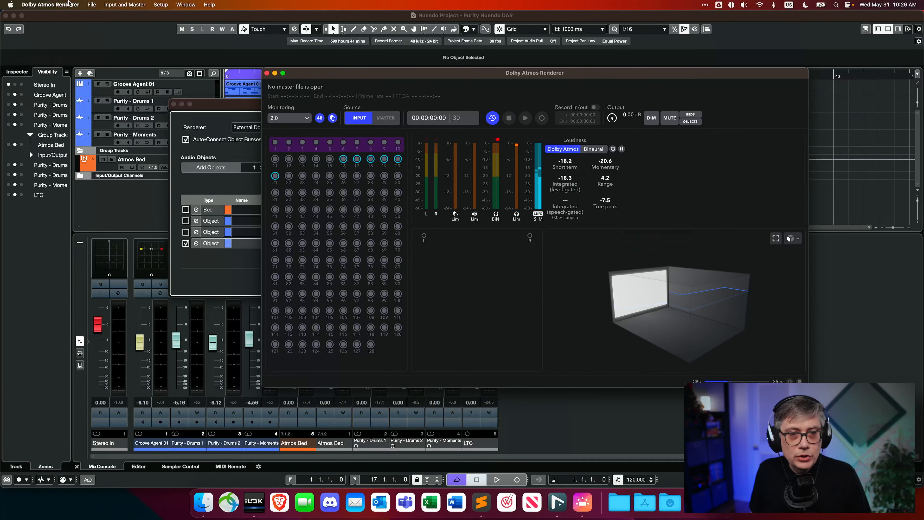
click(69, 4)
click(60, 30)
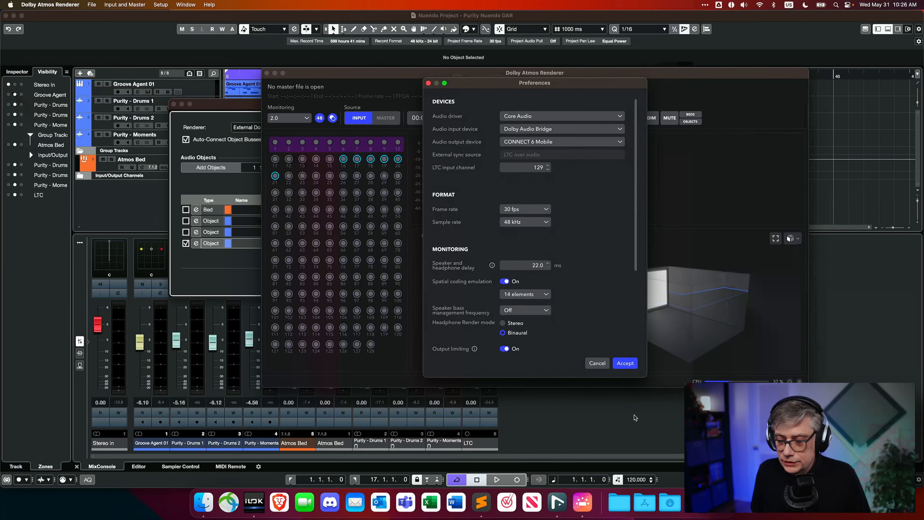
click(594, 360)
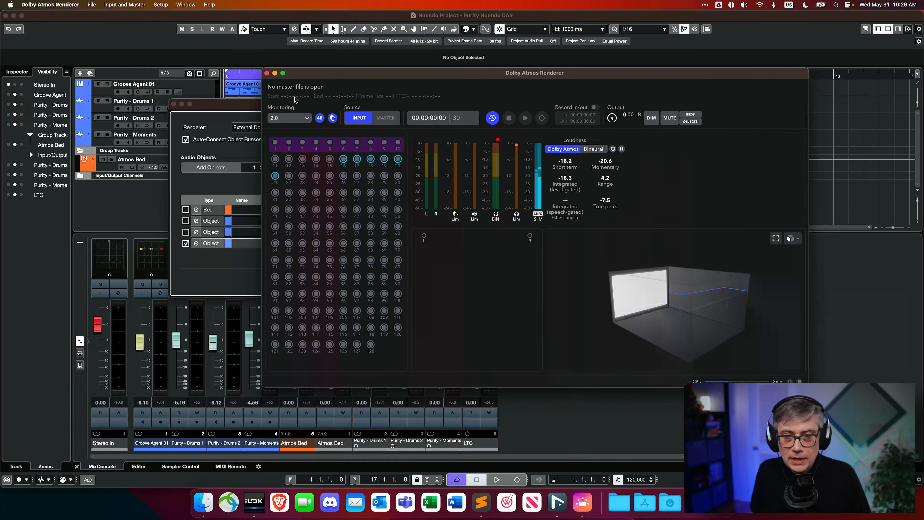
click(275, 73)
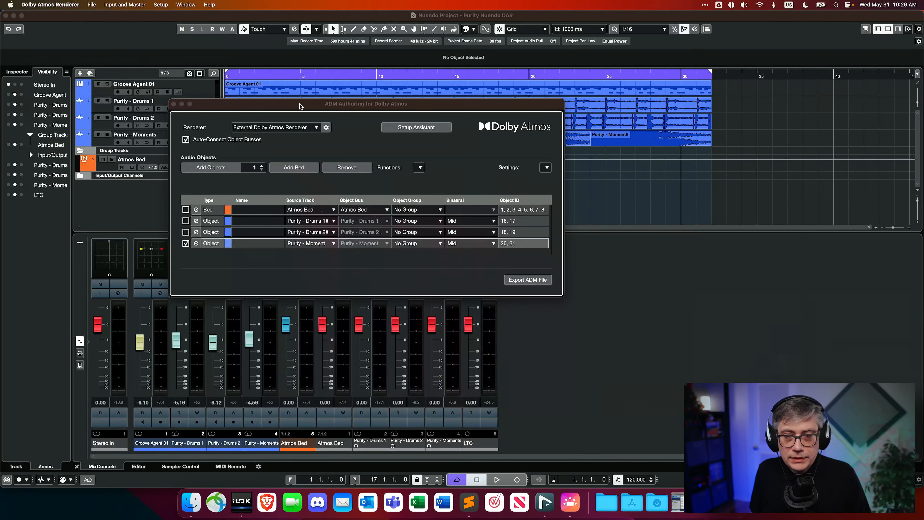
- In Nuendo, review the External Dolby Atmos Renderer Setup port mapping, cancel it without changes, and close the ADM Authoring window
drag(299, 106, 271, 99)
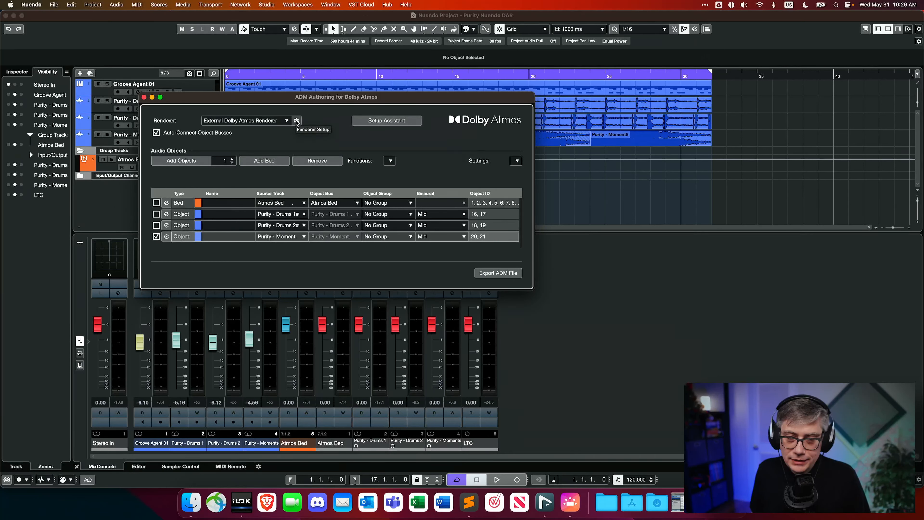
click(296, 121)
click(297, 121)
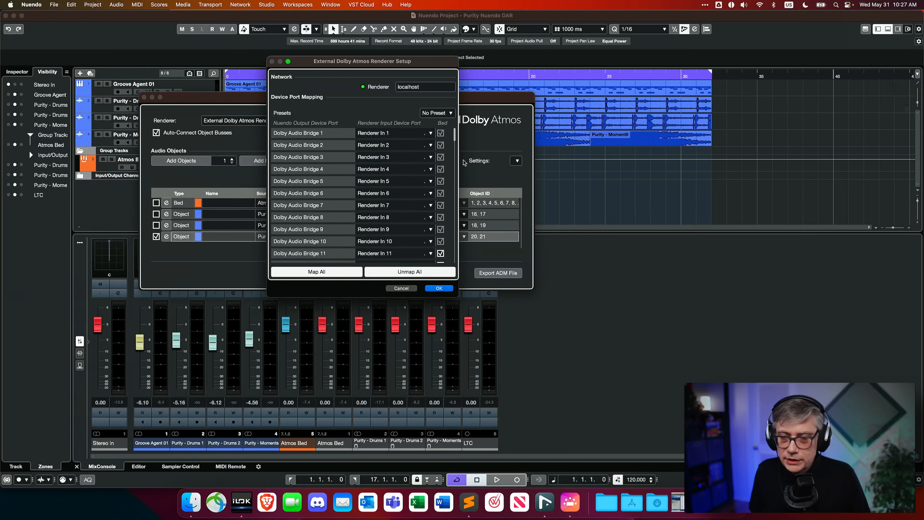
drag(454, 141, 454, 263)
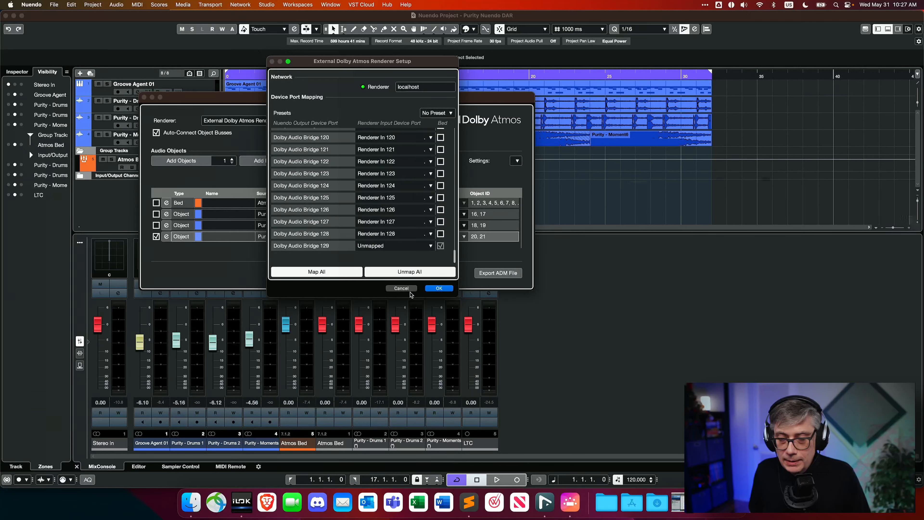
click(407, 289)
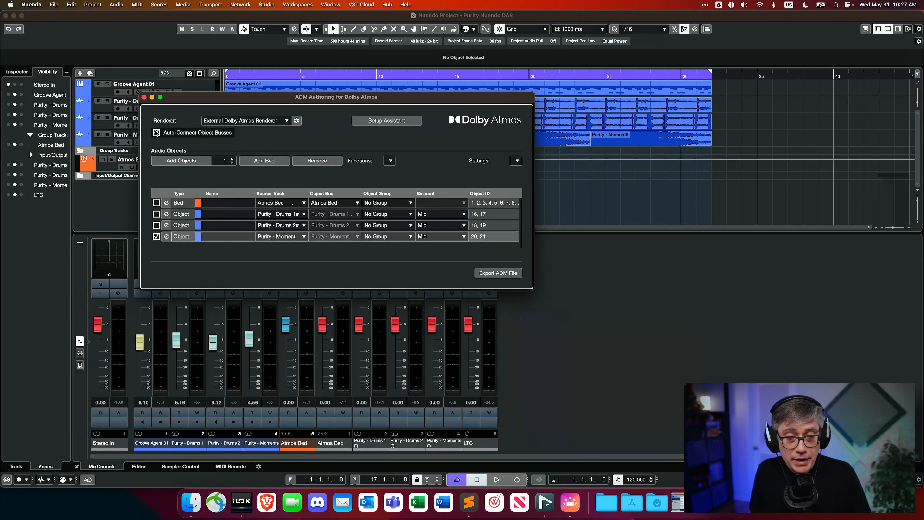
click(157, 133)
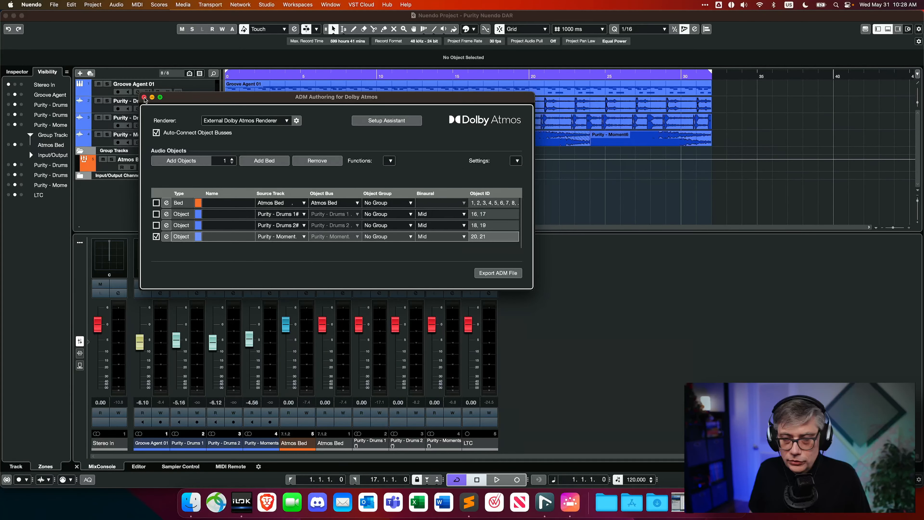
click(144, 97)
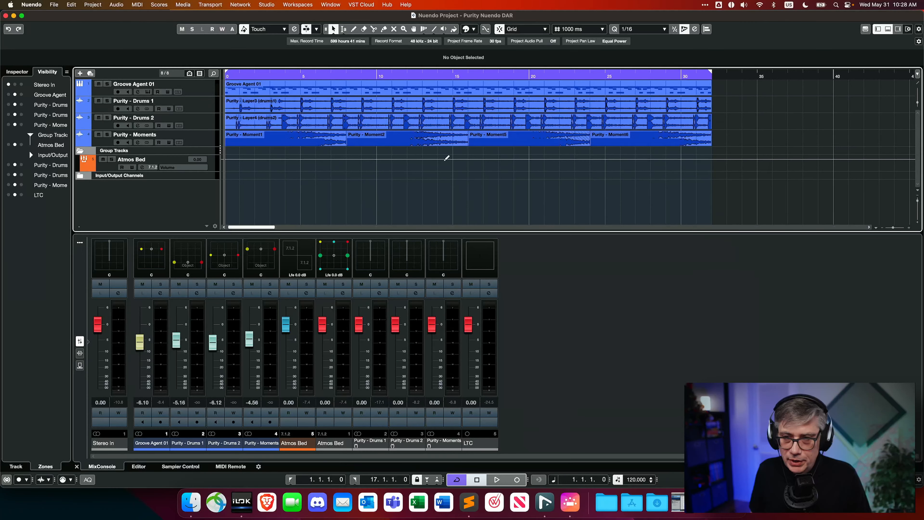
- Review the output busses and their Dolby Audio Bridge ports in Audio Connections, including the LTC bus, and close the window
click(267, 5)
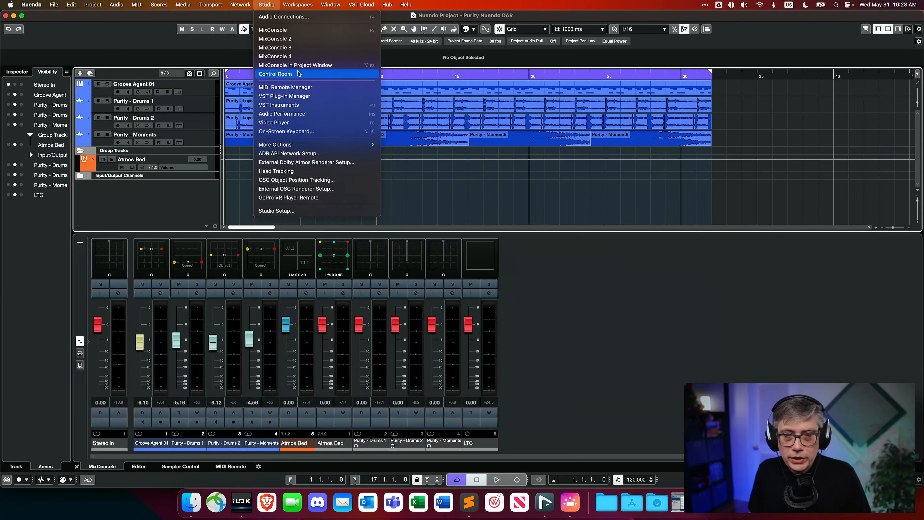
mouse_move(280, 6)
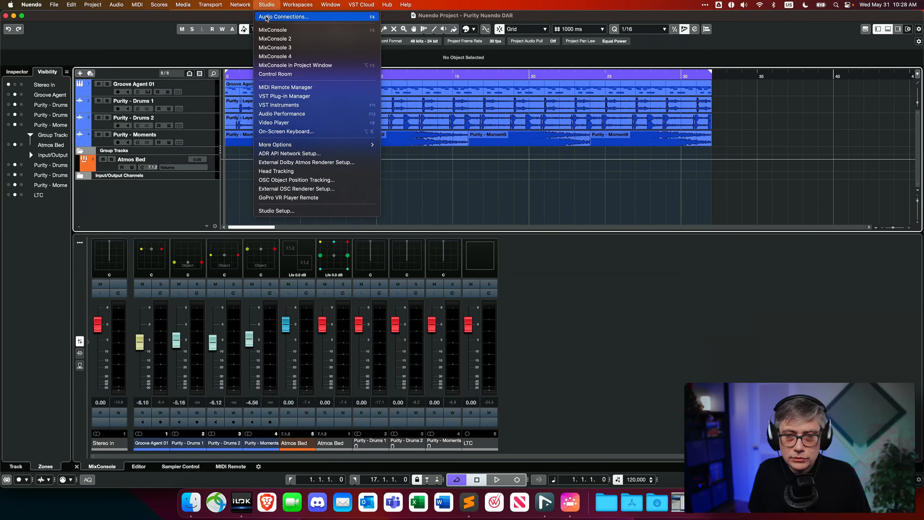
click(268, 17)
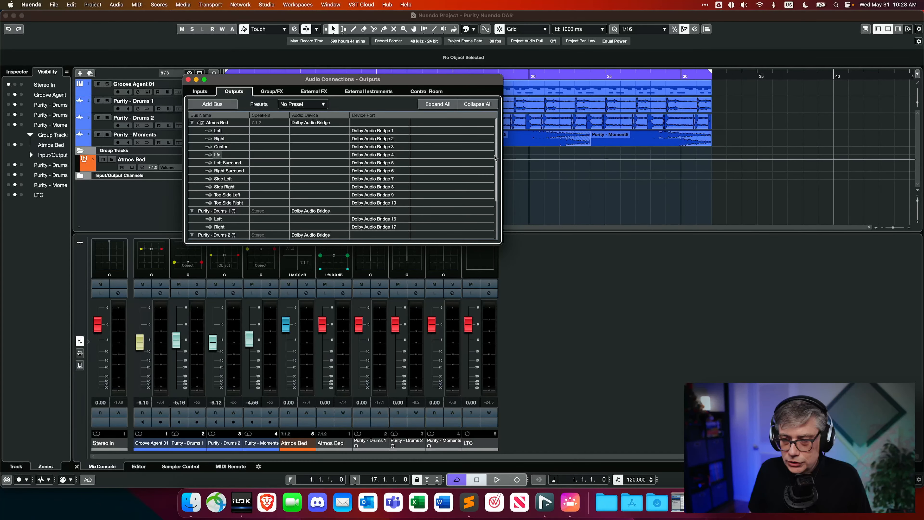
scroll(493, 174, down, 1)
scroll(494, 174, down, 3)
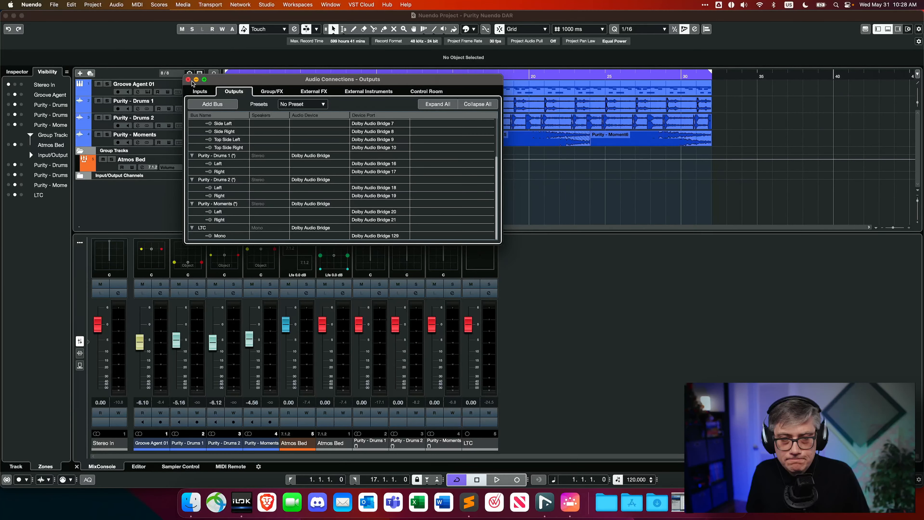
click(188, 79)
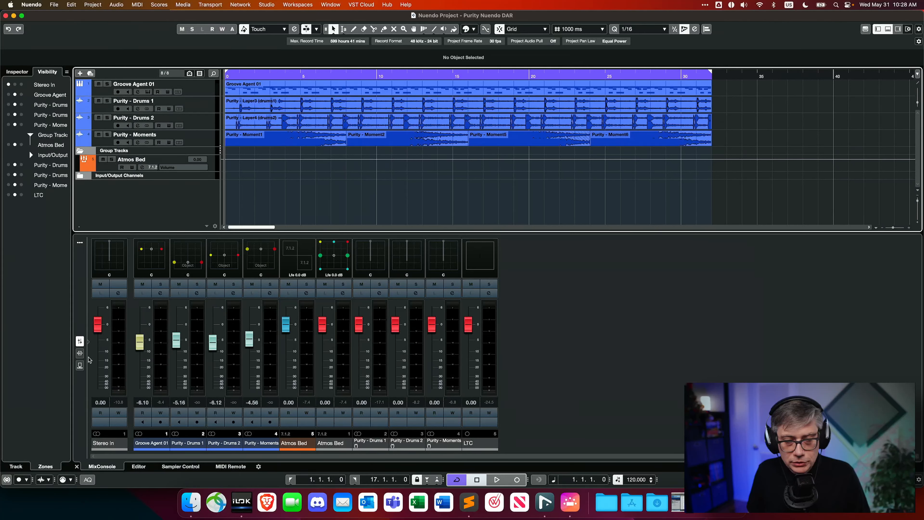
- Show the mixer's inserts, inspect the Dolby LTC Generator on the LTC channel, and close the plug-in window
click(79, 353)
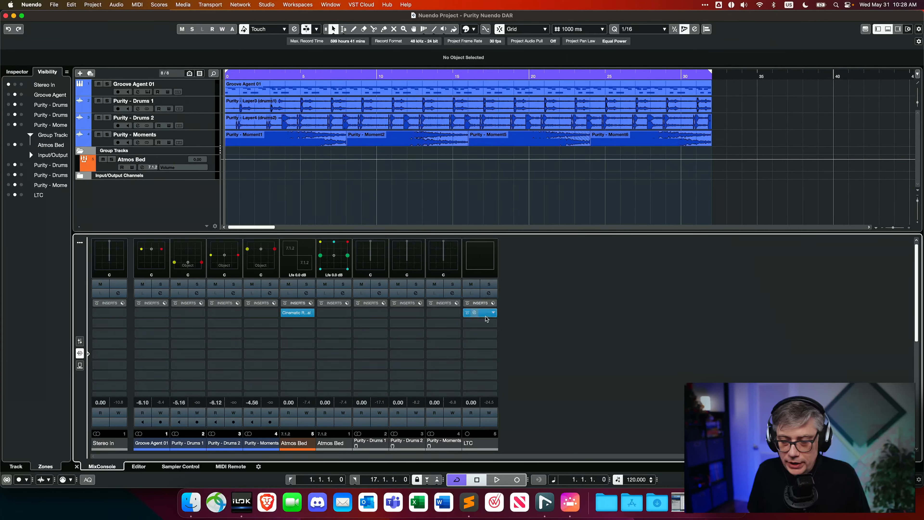
click(484, 315)
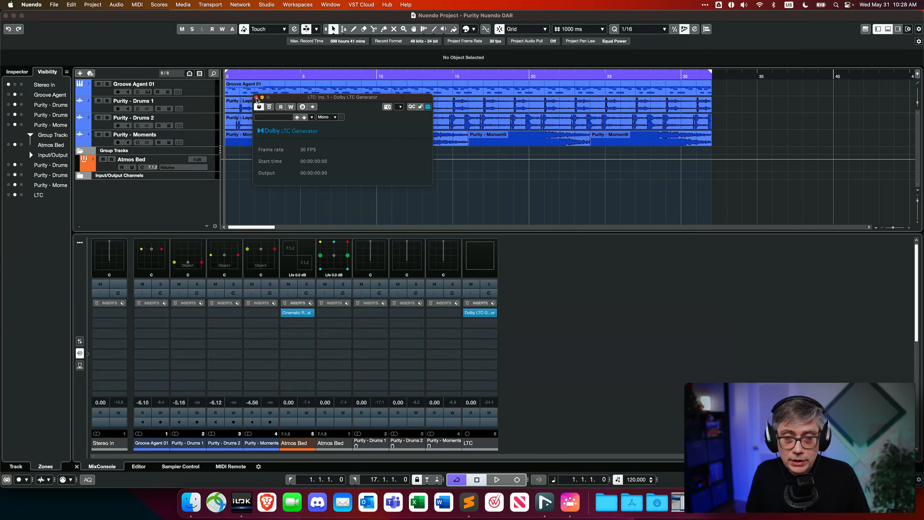
click(257, 98)
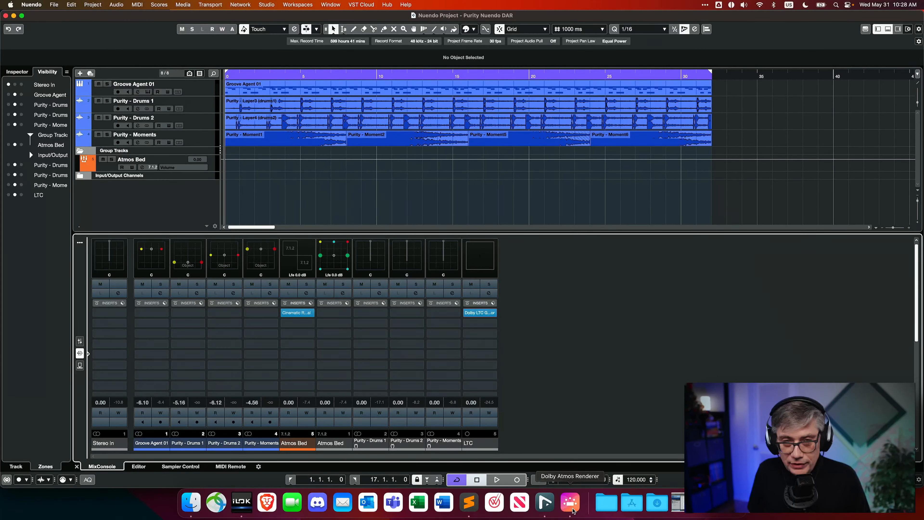
- Play the project, watch its bed and object signals in Dolby Atmos Renderer, and minimize the renderer window
key(space)
click(572, 509)
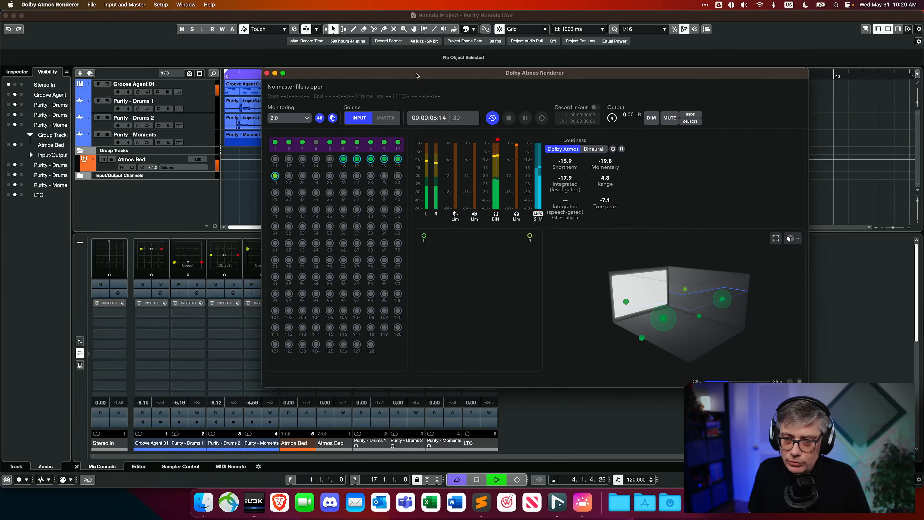
drag(418, 76, 398, 78)
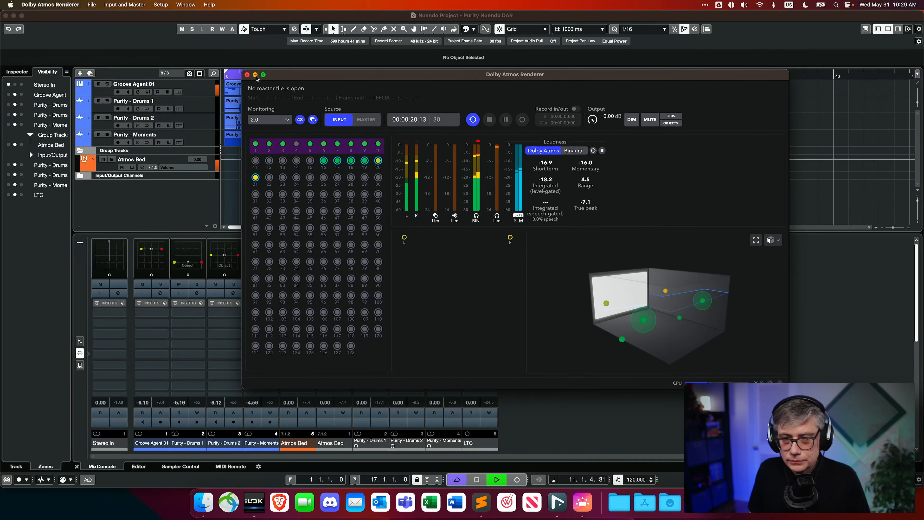
click(255, 75)
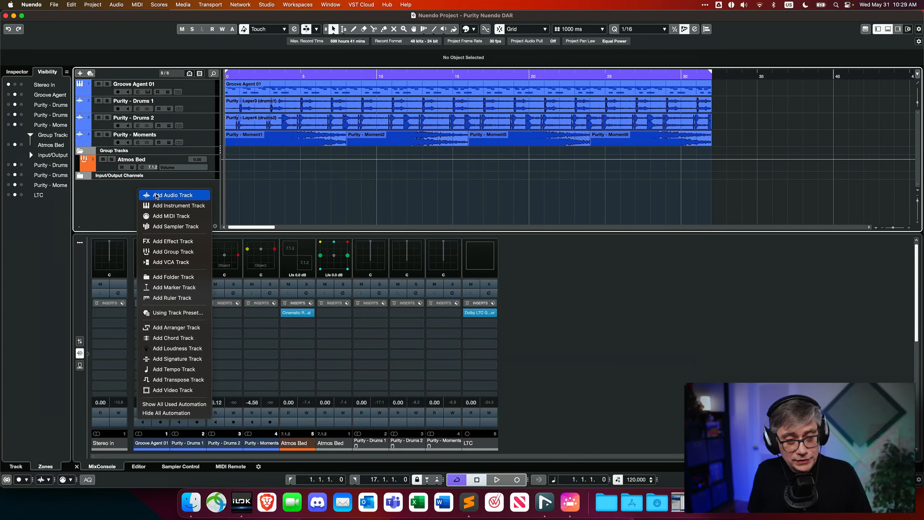
- Add one stereo audio track named Test in Nuendo, with Stereo In as input and Atmos Bed as output
click(162, 195)
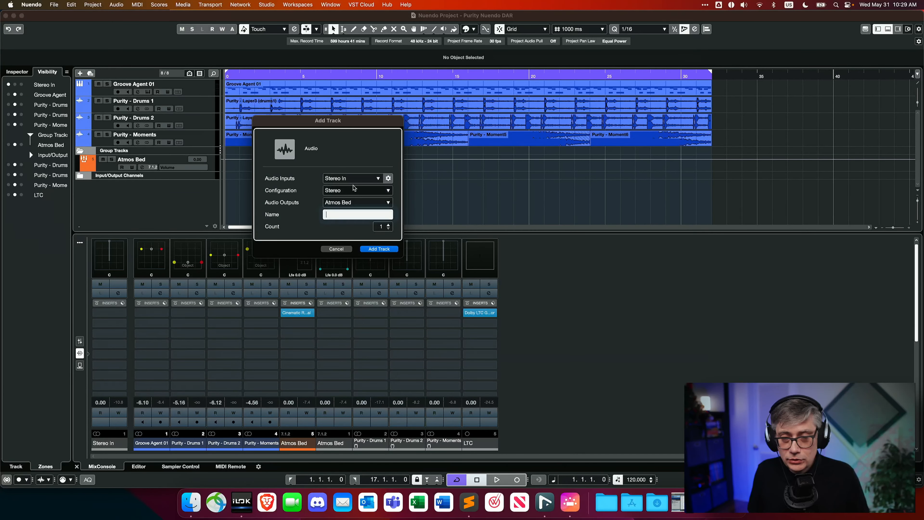
text(Tte)
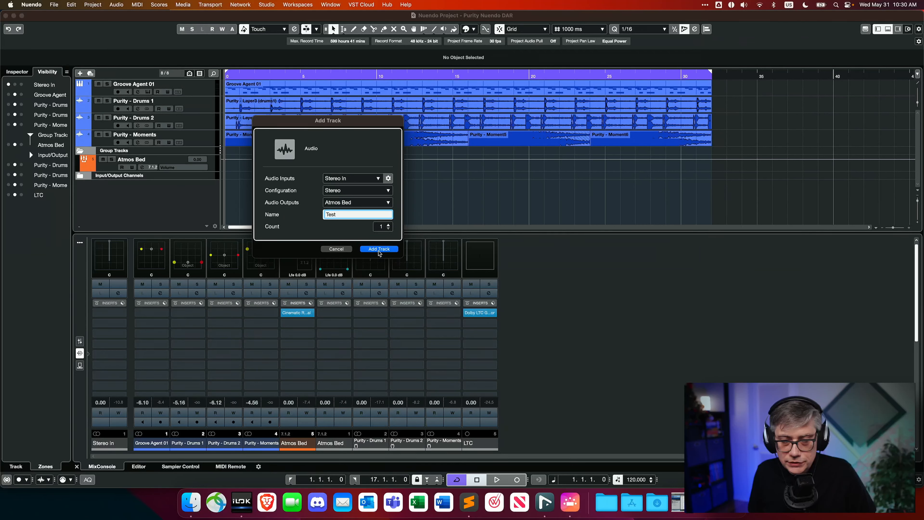
click(379, 250)
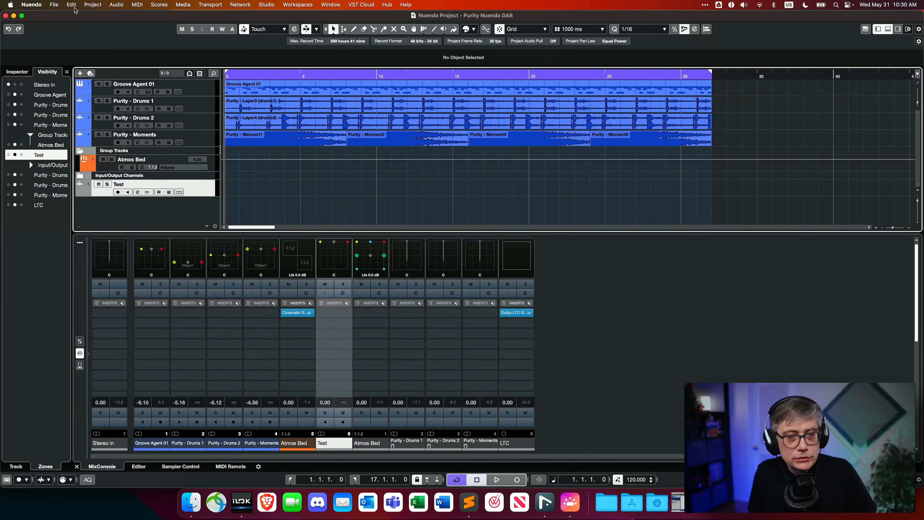
- In ADM Authoring for Dolby Atmos, add one object with Test as its source track and close the window
click(93, 7)
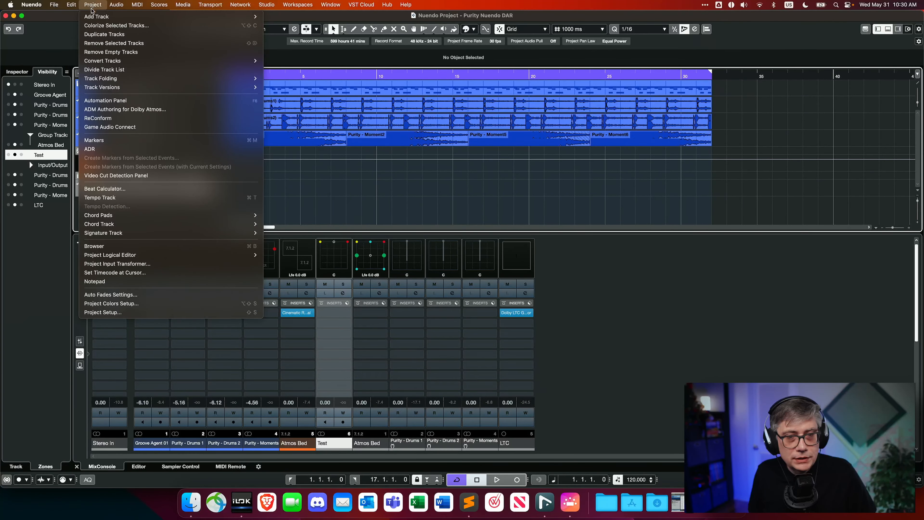
click(108, 113)
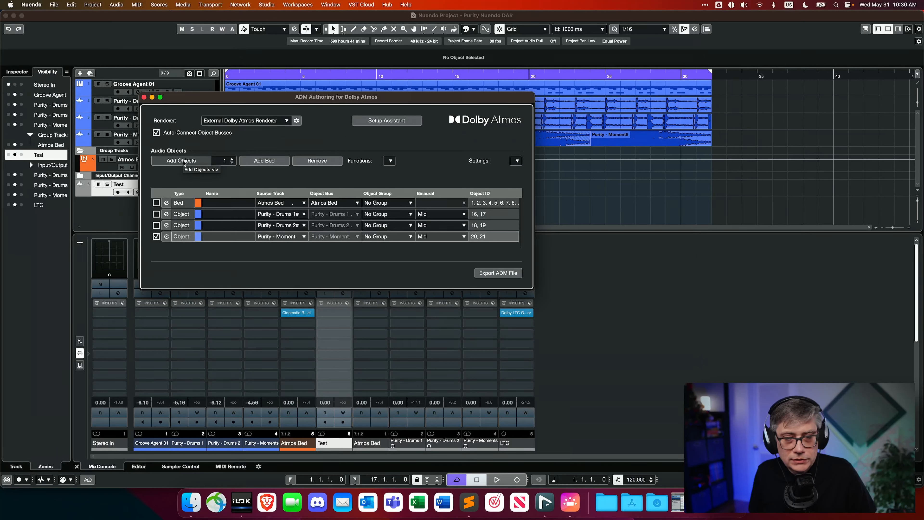
click(183, 161)
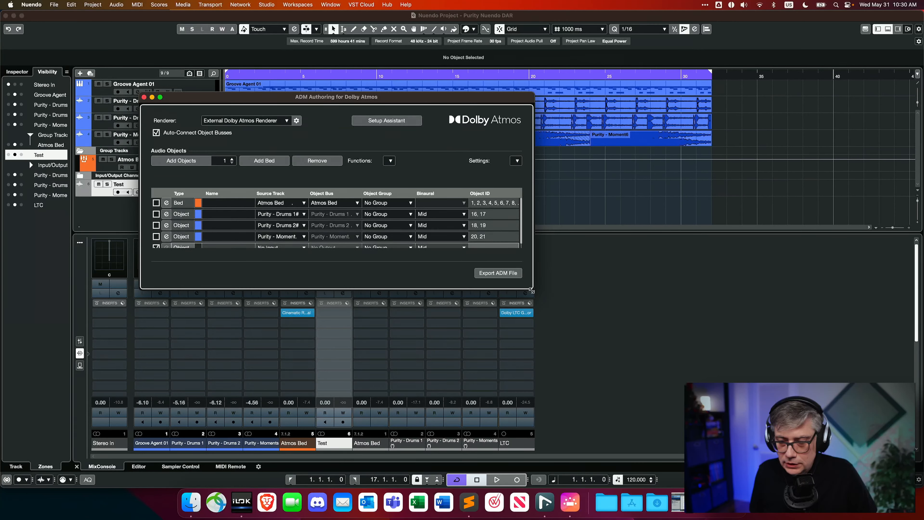
drag(532, 289, 588, 372)
click(316, 248)
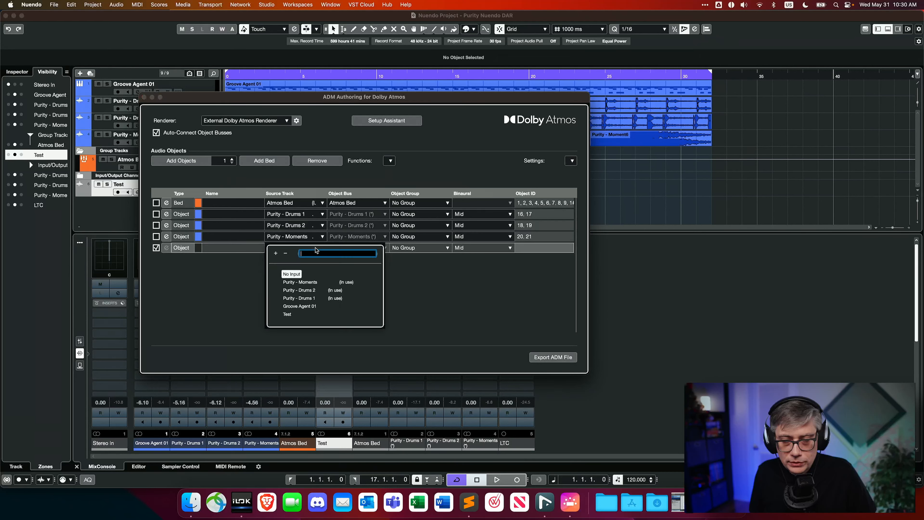
click(288, 315)
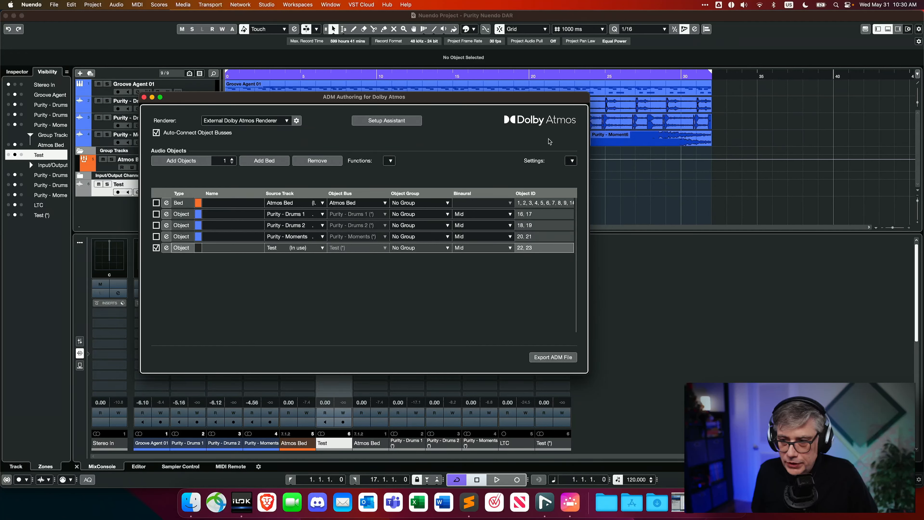
click(144, 97)
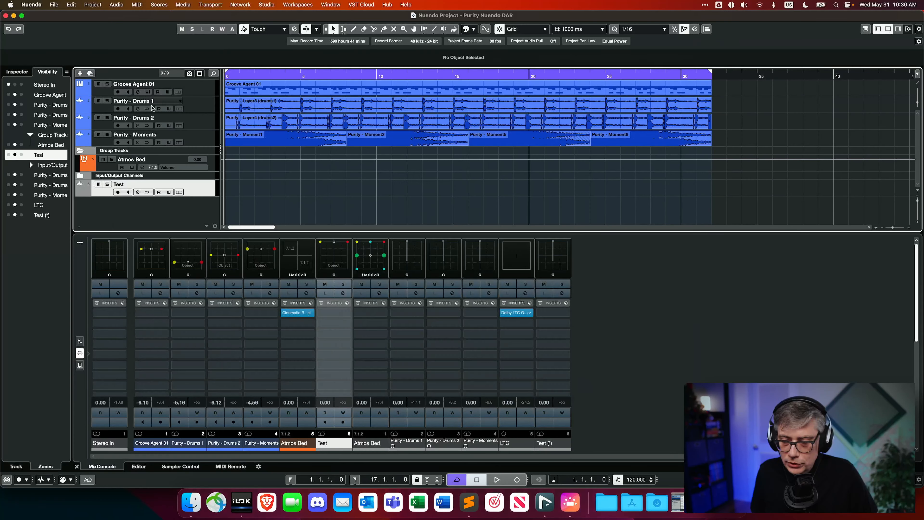